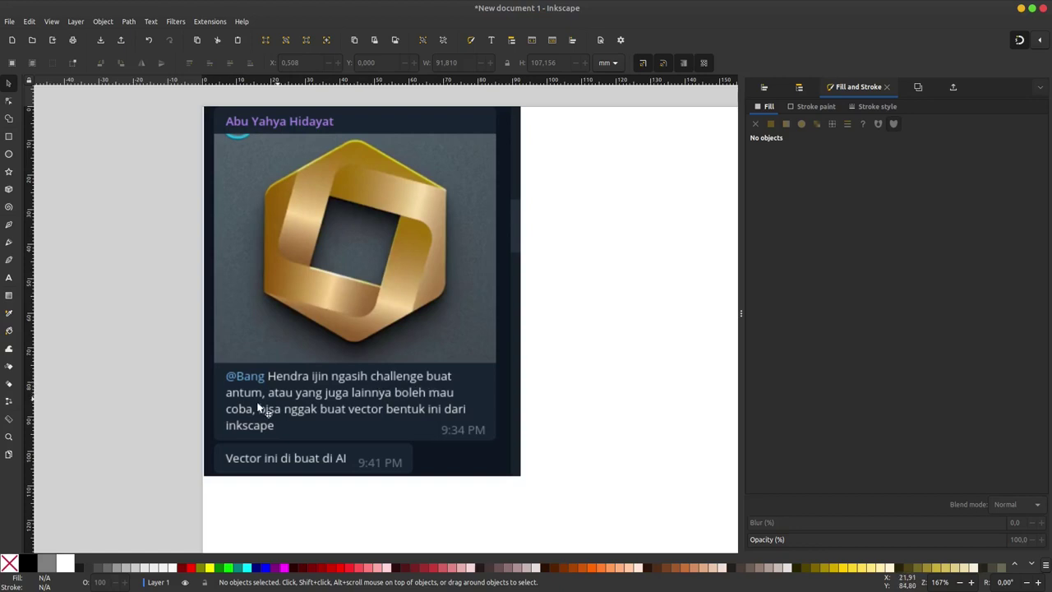
# - Draw a small square beside the reference logo and give it a black outline
pyautogui.moveTo(528, 351)
pyautogui.mouseDown()
pyautogui.moveTo(369, 317)
pyautogui.moveTo(366, 249)
pyautogui.mouseUp()
pyautogui.scroll(-1, 369, 317)
pyautogui.scroll(-1, 370, 317)
pyautogui.click(8, 138)
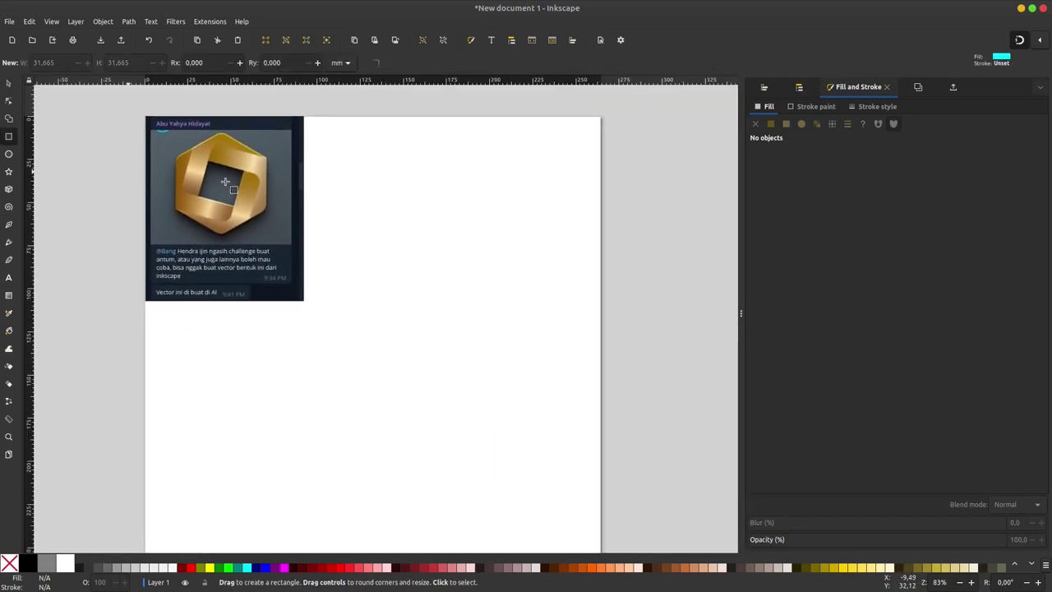
pyautogui.moveTo(372, 183); pyautogui.dragTo(414, 224)
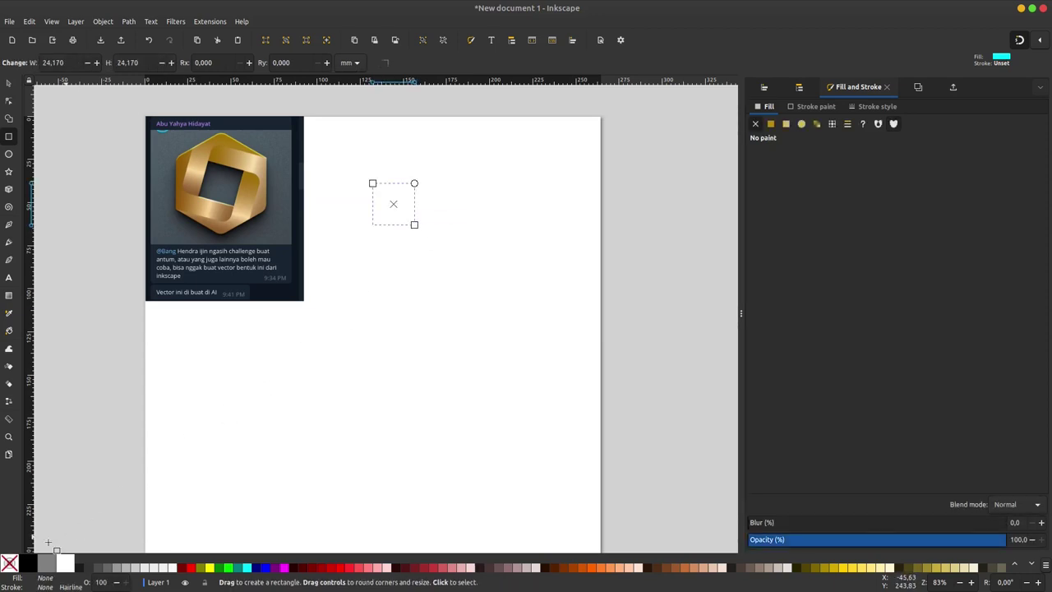
pyautogui.keyDown('shift'); pyautogui.click(27, 563); pyautogui.keyUp('shift')
pyautogui.click(8, 83)
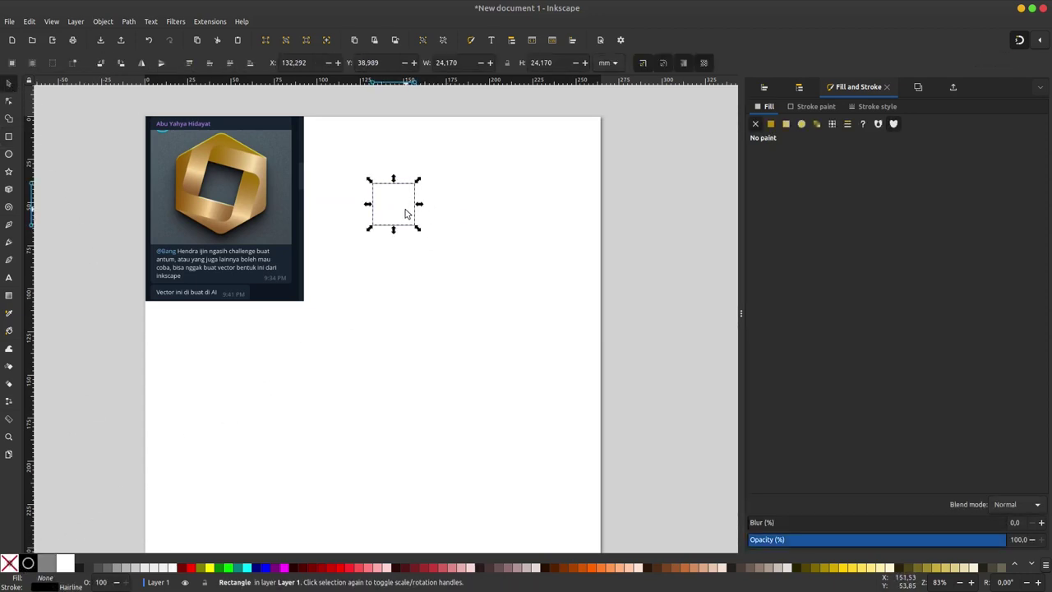
# - Duplicate the square into a row of four adjoining squares and select them all
pyautogui.scroll(2, 408, 216)
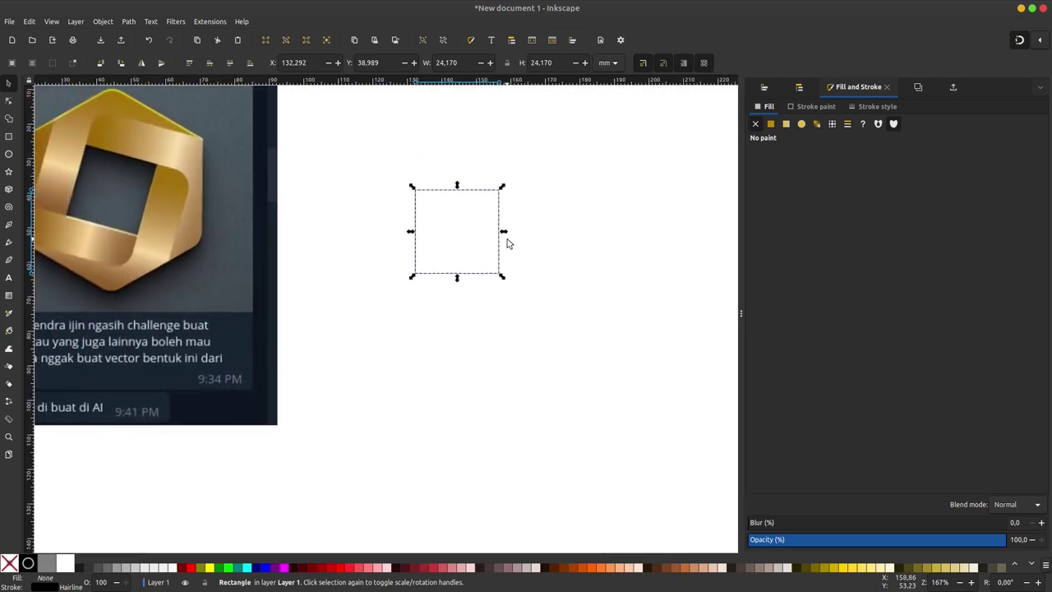
pyautogui.hotkey('ctrl', 'd')
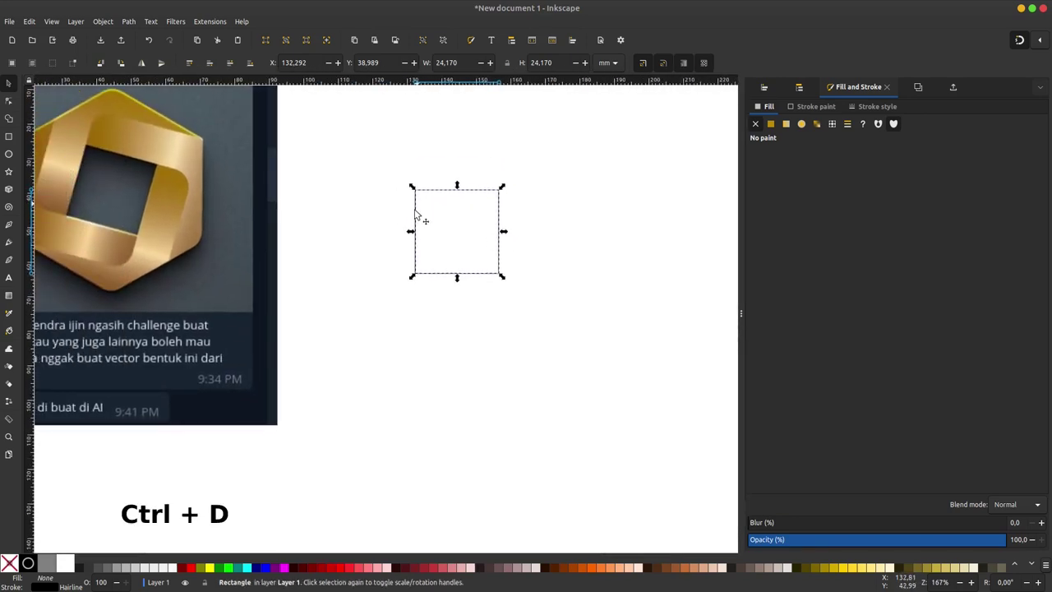
pyautogui.moveTo(415, 214); pyautogui.dragTo(507, 218)
pyautogui.hscroll(3, 422, 244)
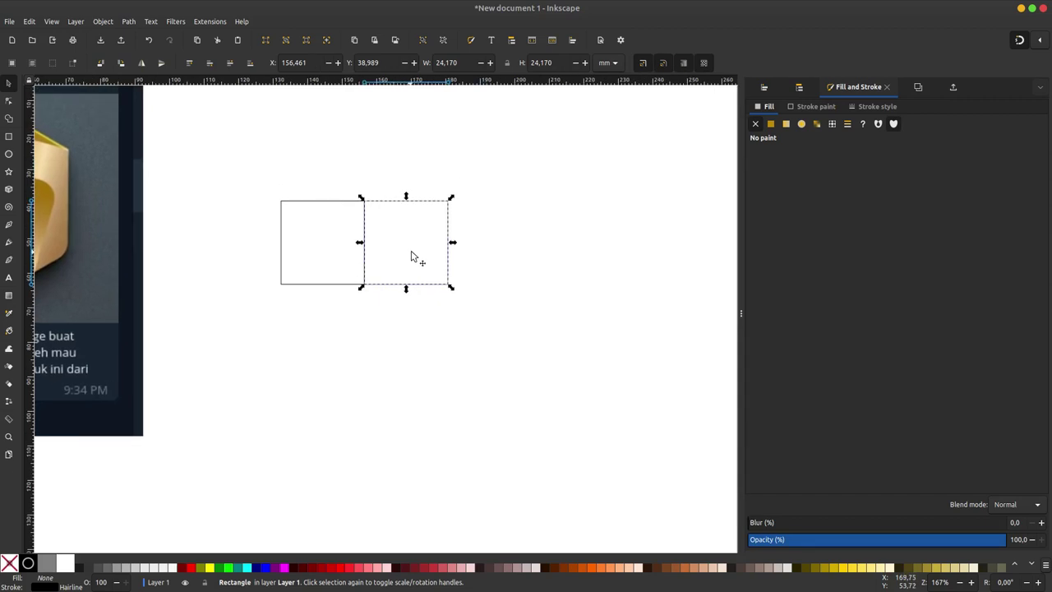
pyautogui.hotkey('ctrl', 'alt', 'd')
pyautogui.hotkey('ctrl', 'alt', 'd')
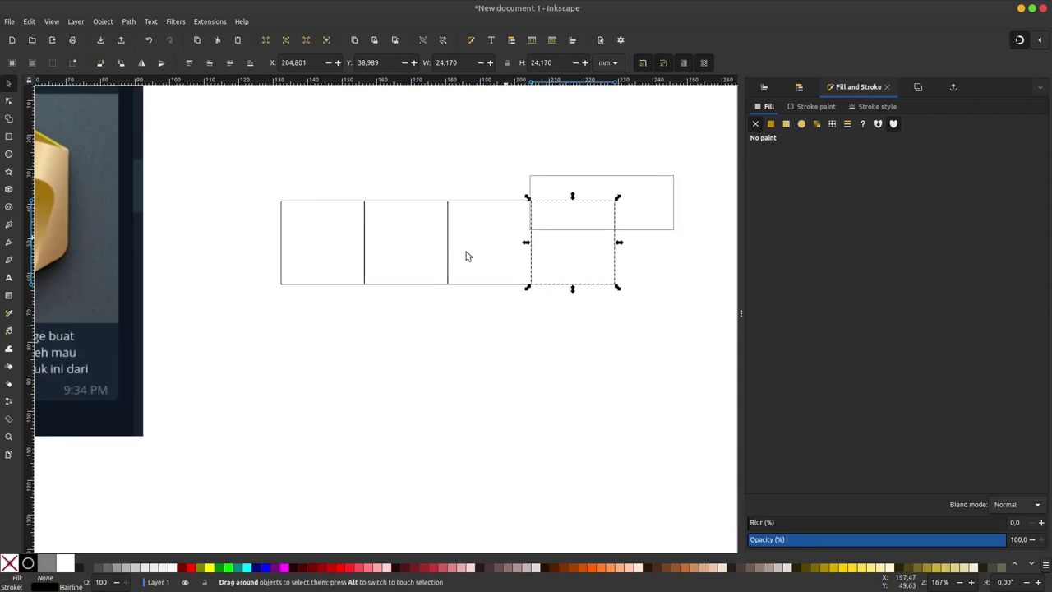
pyautogui.moveTo(465, 257); pyautogui.dragTo(268, 336)
# - Group the row of squares and duplicate it downward into a four-by-four grid
pyautogui.rightClick(364, 258)
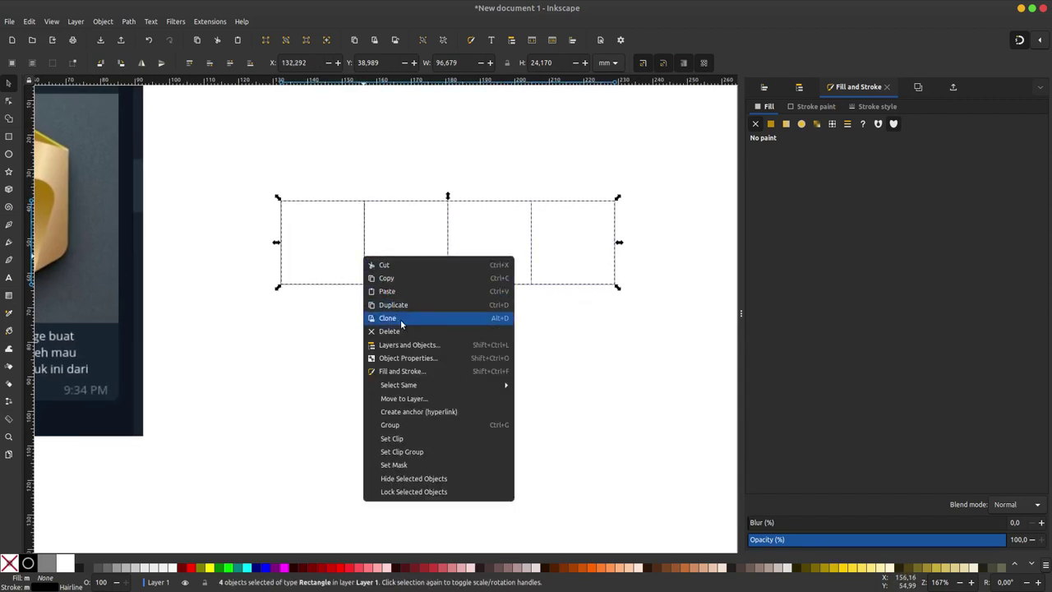
pyautogui.click(403, 425)
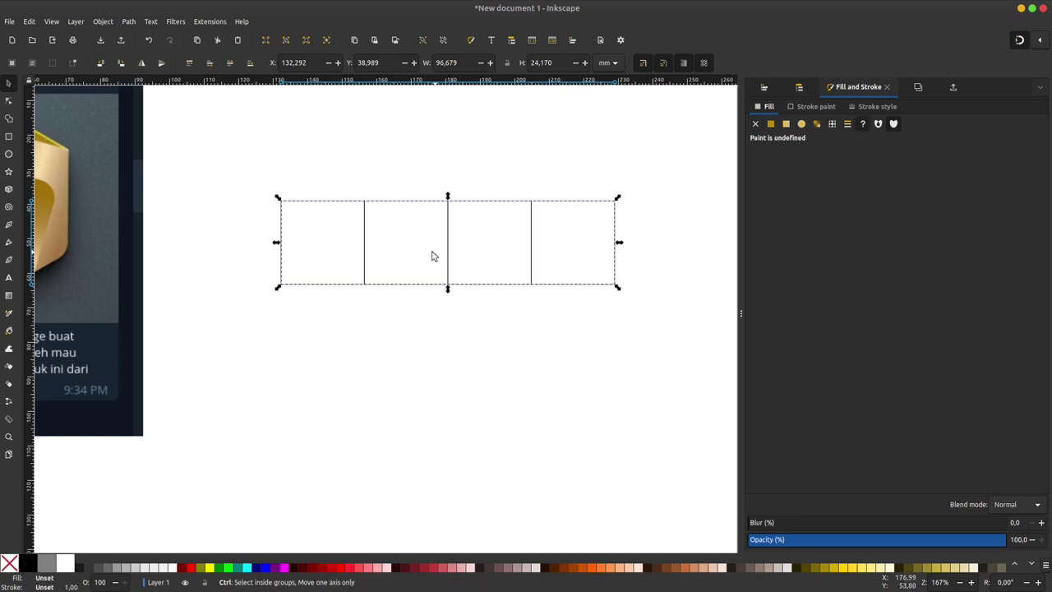
pyautogui.hotkey('ctrl', 'd')
pyautogui.moveTo(364, 219); pyautogui.dragTo(378, 315)
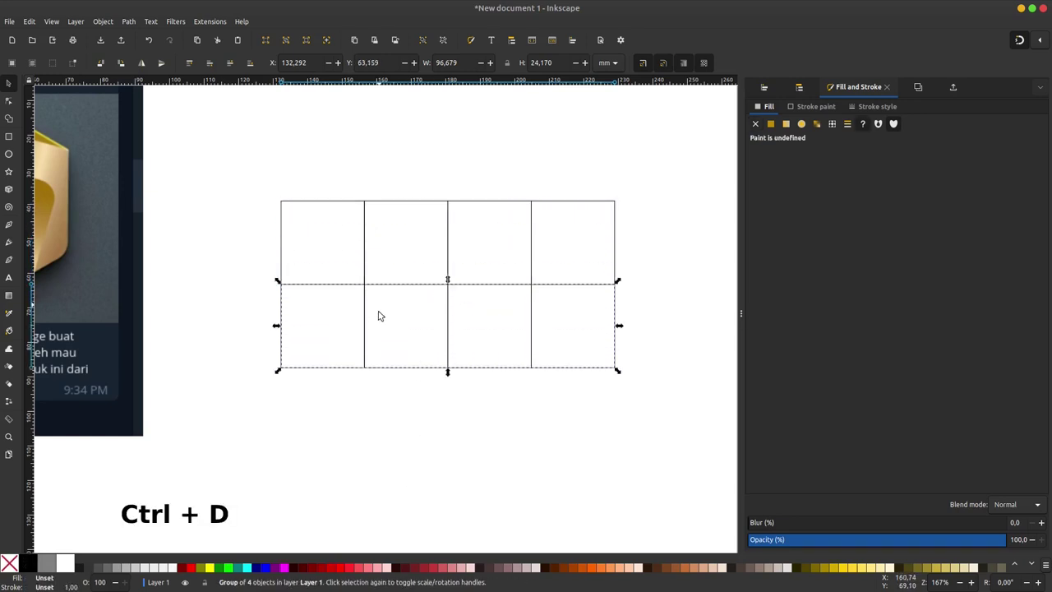
pyautogui.scroll(-2, 378, 315)
pyautogui.hotkey('ctrl', 'alt', 'd')
pyautogui.hotkey('ctrl', 'alt', 'd')
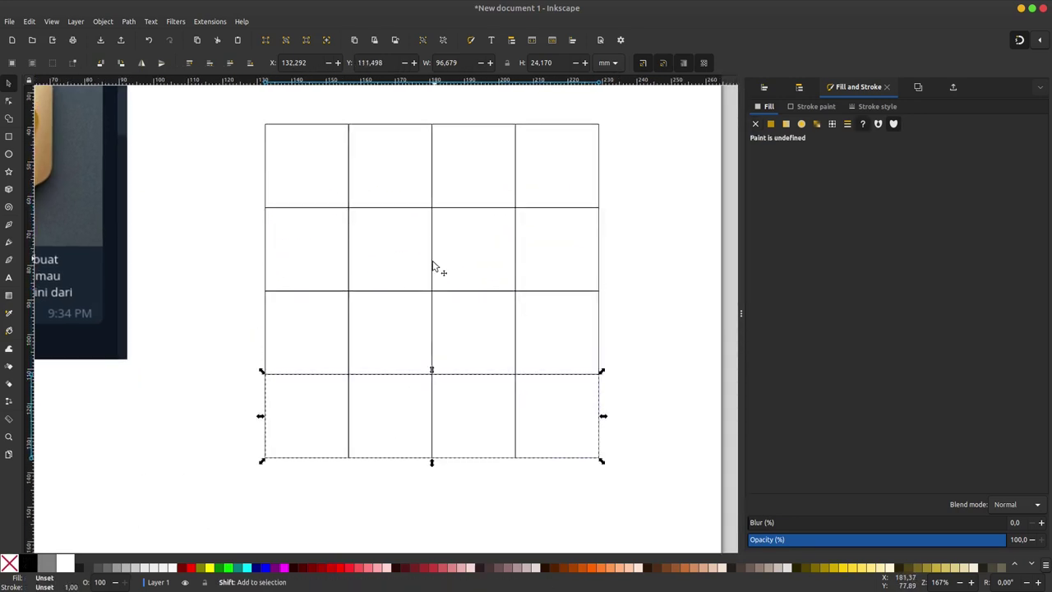
pyautogui.scroll(-1, 433, 266)
pyautogui.scroll(-1, 433, 265)
# - Select the whole grid, shrink it and move it upward
pyautogui.click(648, 164)
pyautogui.moveTo(650, 162); pyautogui.dragTo(296, 436)
pyautogui.moveTo(526, 190); pyautogui.dragTo(492, 236)
pyautogui.moveTo(434, 277); pyautogui.dragTo(435, 202)
pyautogui.scroll(2, 444, 204)
pyautogui.hscroll(-5, 615, 249)
pyautogui.scroll(1, 615, 249)
pyautogui.hscroll(-1, 617, 244)
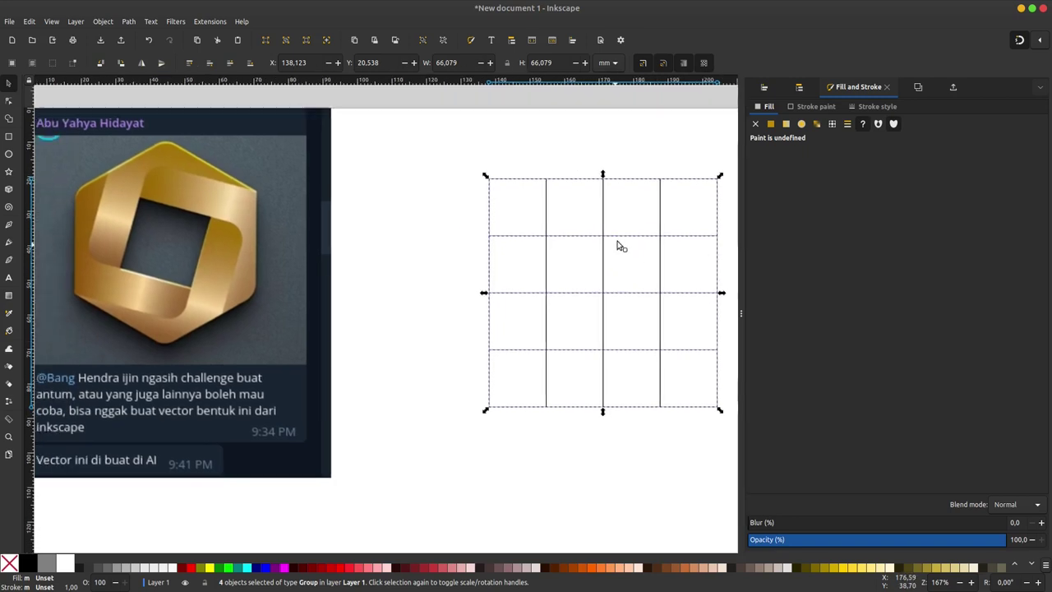
pyautogui.scroll(-1, 621, 246)
pyautogui.hscroll(3, 622, 239)
pyautogui.hscroll(-1, 542, 227)
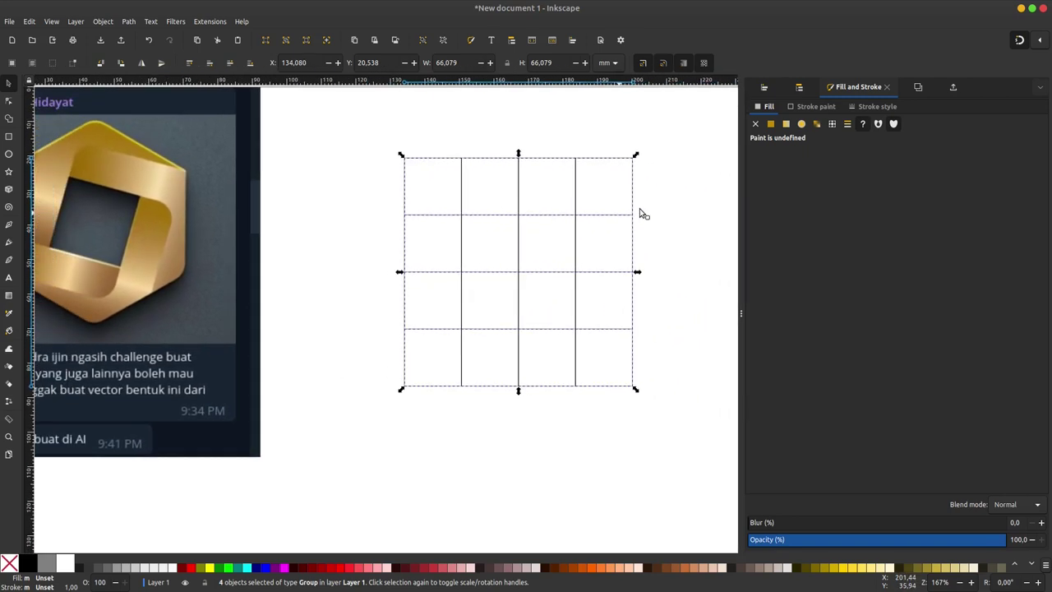
pyautogui.scroll(-1, 641, 214)
pyautogui.hscroll(1, 617, 222)
# - Rotate the grid 45° into a diamond
pyautogui.click(573, 228)
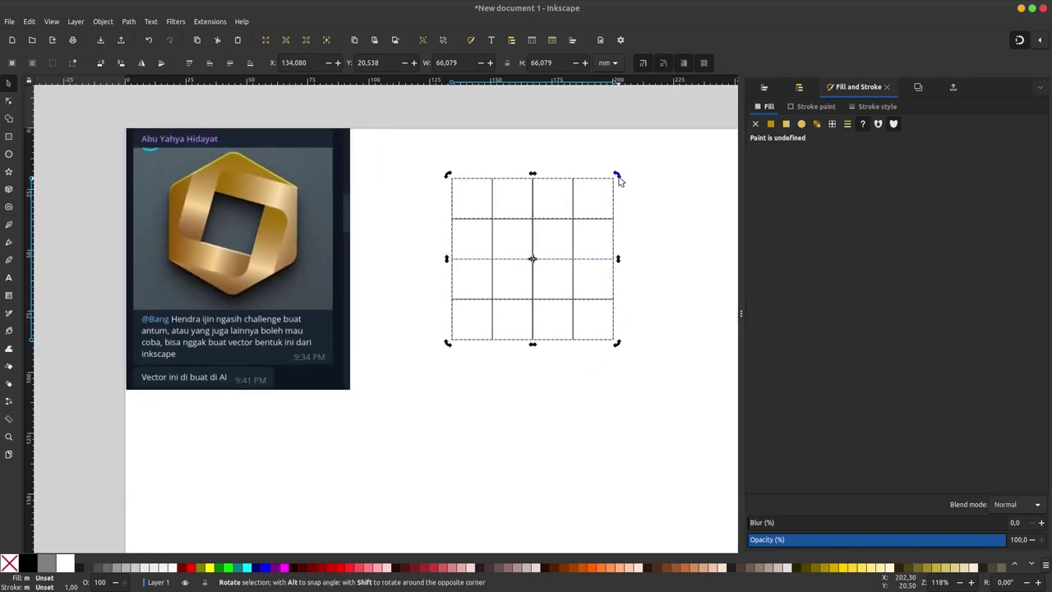
pyautogui.moveTo(618, 176); pyautogui.dragTo(652, 261)
pyautogui.click(552, 169)
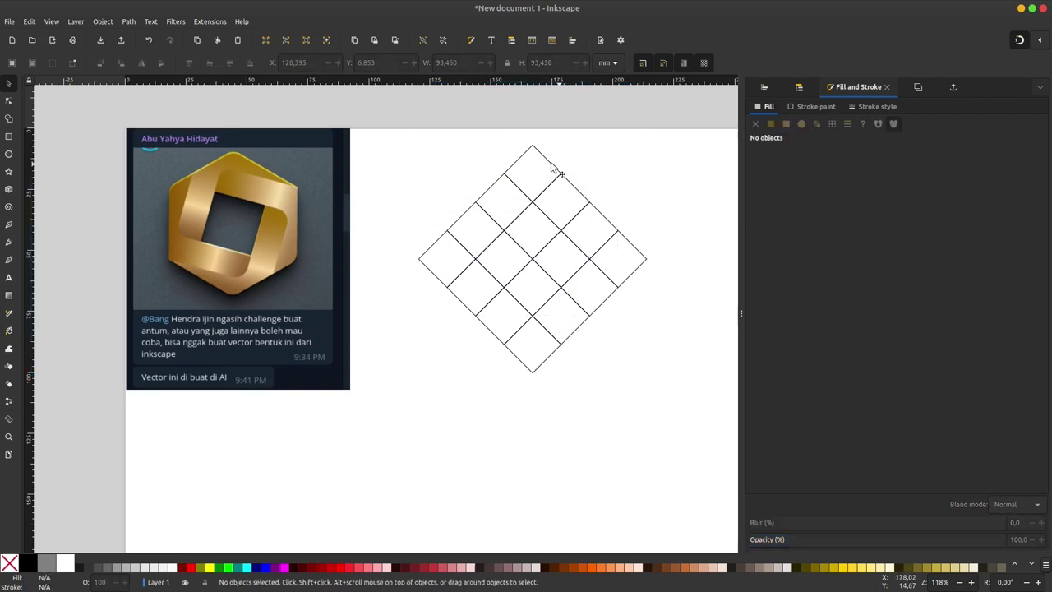
pyautogui.click(9, 171)
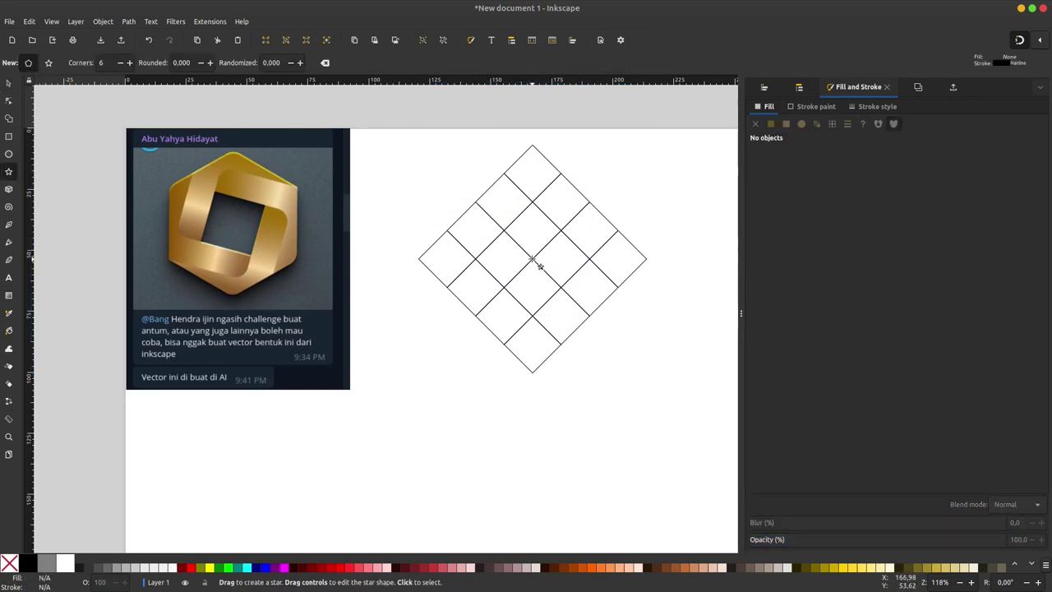
# - Draw a hexagon around the diamond and squash it so its points meet the diamond's tips
pyautogui.moveTo(532, 259)
pyautogui.mouseDown()
pyautogui.moveTo(554, 288)
pyautogui.moveTo(632, 317)
pyautogui.mouseUp()
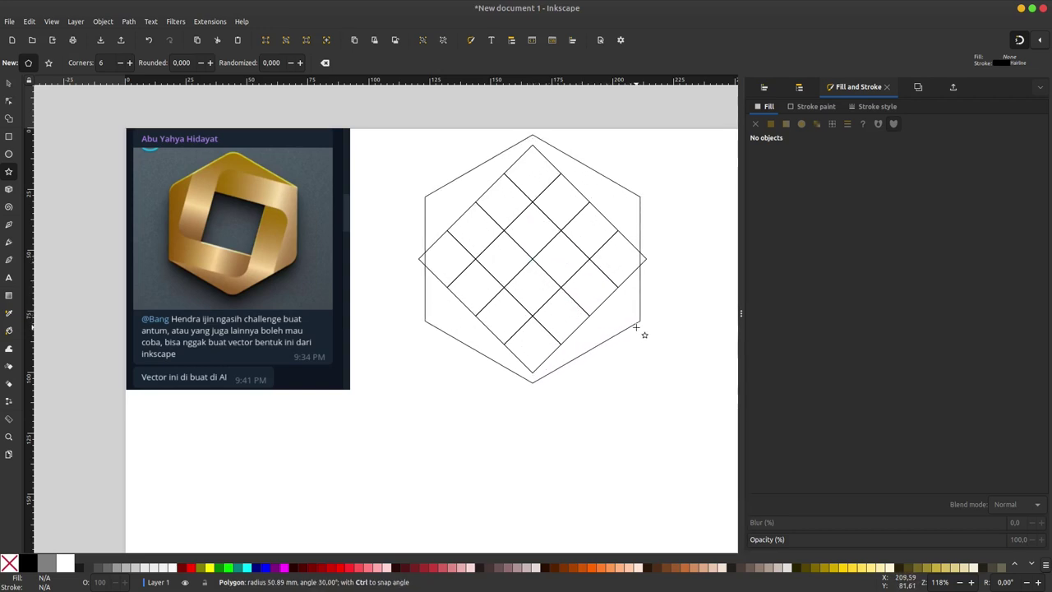
pyautogui.moveTo(632, 317); pyautogui.dragTo(639, 320)
pyautogui.click(8, 83)
pyautogui.keyDown('ctrl'); pyautogui.scroll(1, 563, 153); pyautogui.keyUp('ctrl')
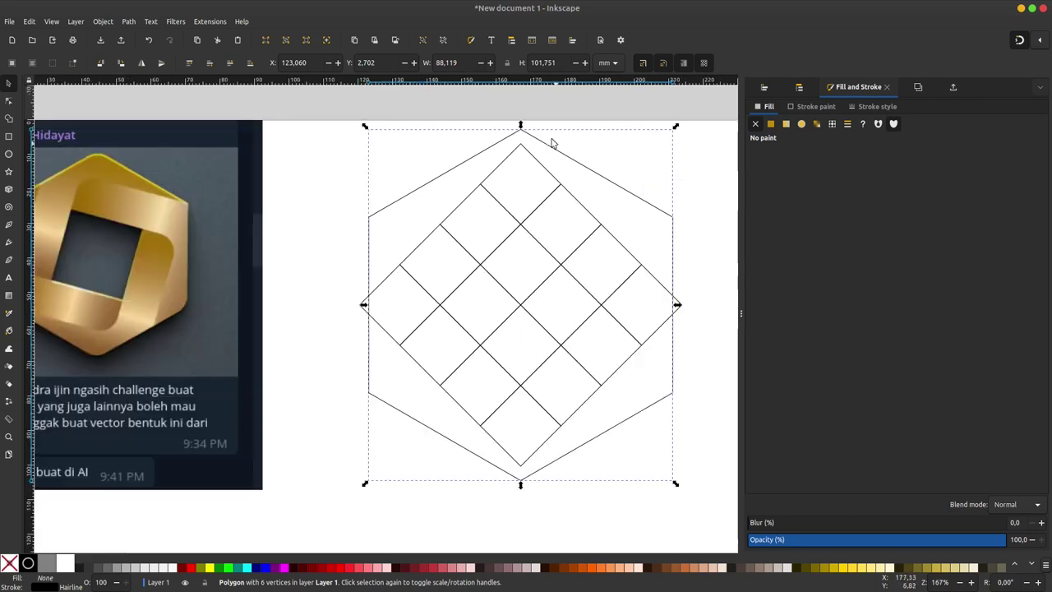
pyautogui.moveTo(521, 122); pyautogui.dragTo(522, 138)
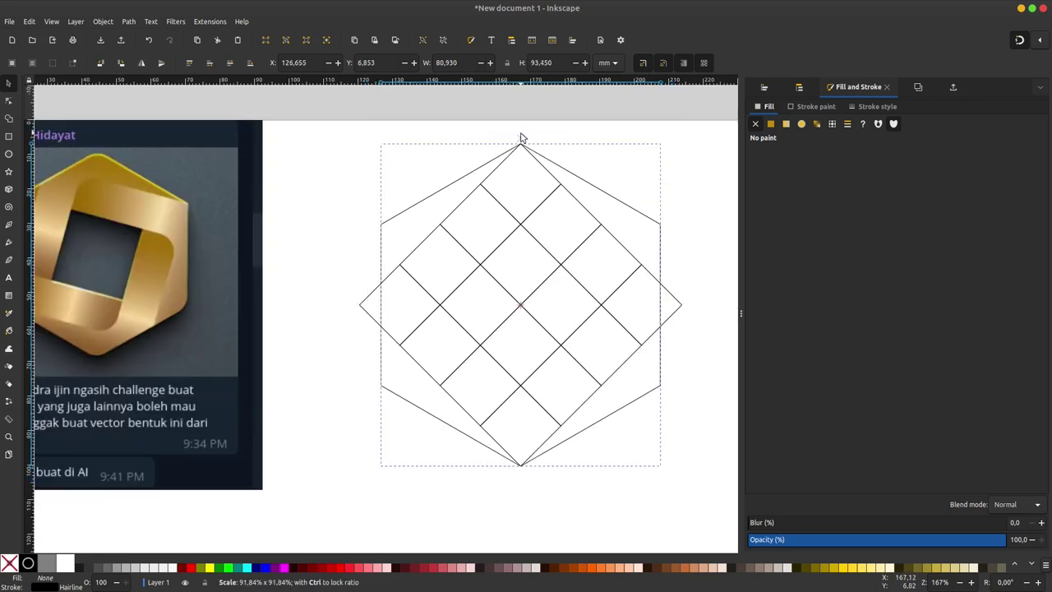
pyautogui.click(638, 141)
pyautogui.hscroll(2, 518, 170)
pyautogui.keyDown('ctrl'); pyautogui.scroll(-1, 558, 174); pyautogui.keyUp('ctrl')
# - Select the hexagon and all grid squares and convert them to paths
pyautogui.moveTo(669, 114); pyautogui.dragTo(344, 394)
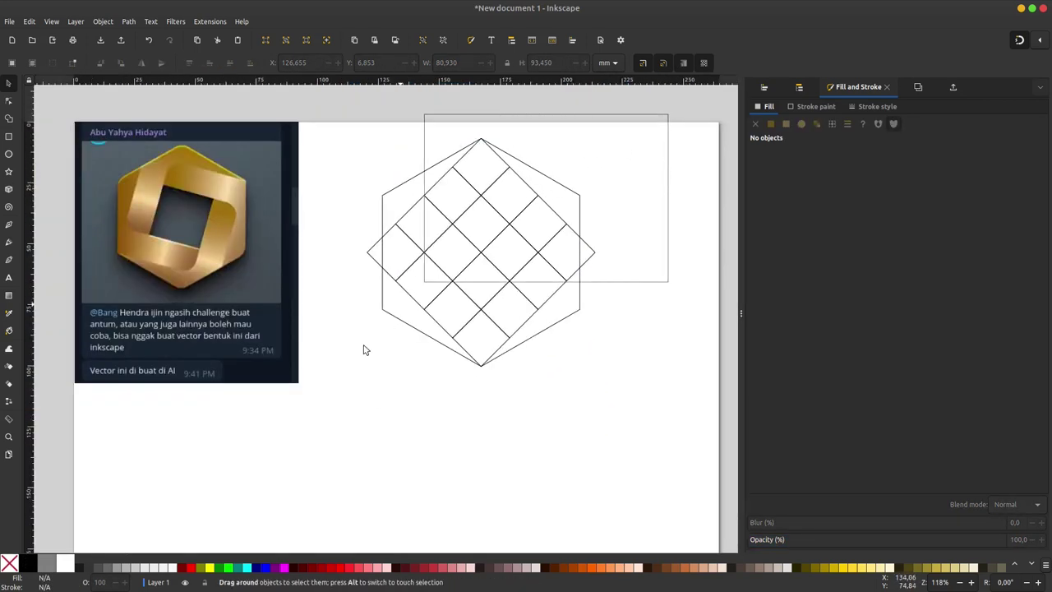
pyautogui.click(105, 25)
pyautogui.click(152, 136)
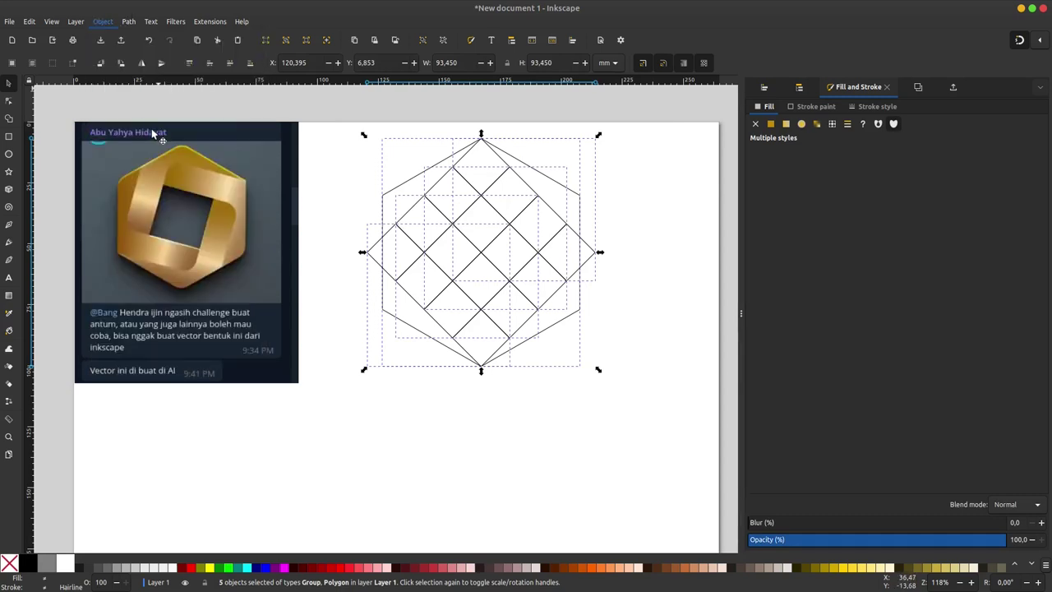
pyautogui.moveTo(323, 100); pyautogui.dragTo(670, 436)
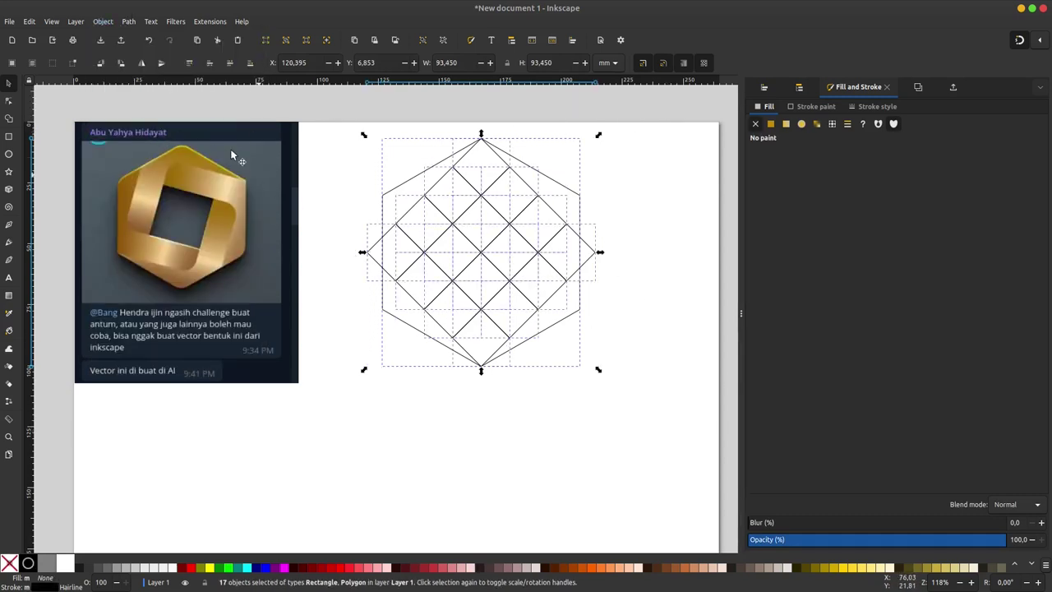
pyautogui.click(128, 21)
pyautogui.click(165, 36)
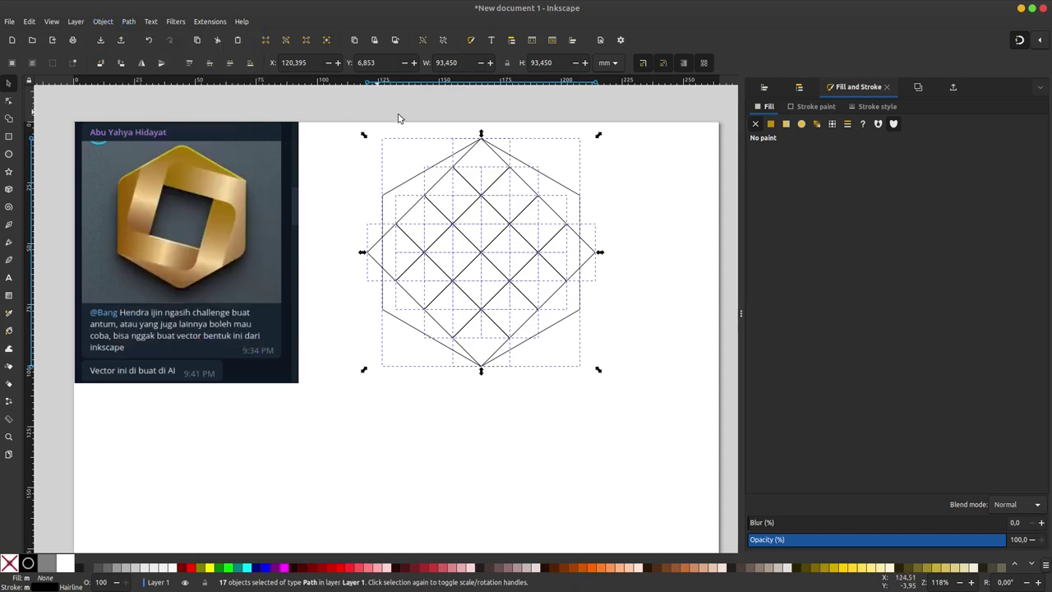
# - Round the hexagon outline's four side corners with the Node tool
pyautogui.click(403, 176)
pyautogui.doubleClick(402, 182)
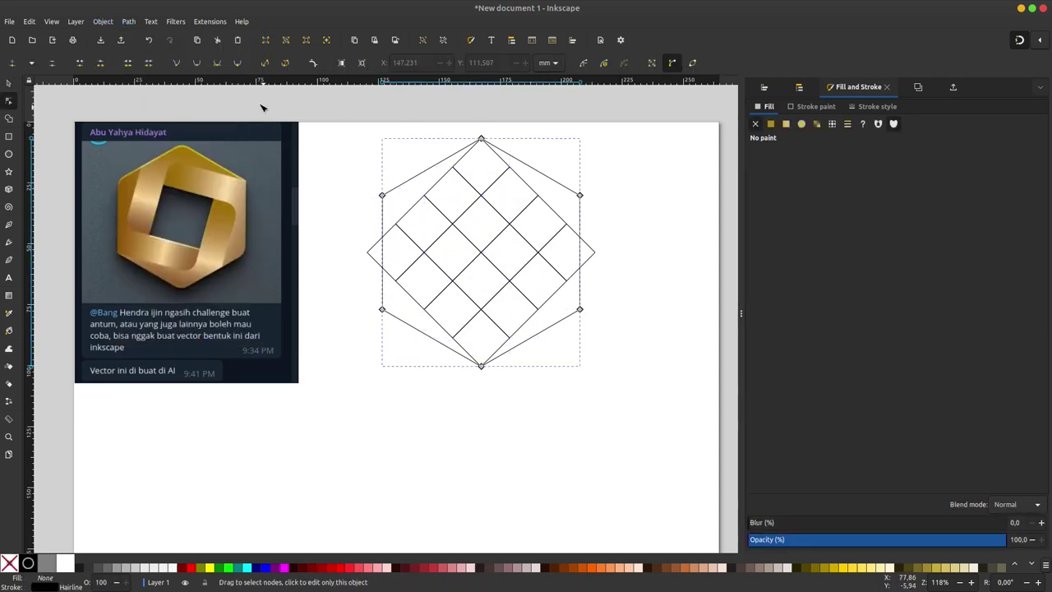
pyautogui.moveTo(355, 157); pyautogui.dragTo(427, 345)
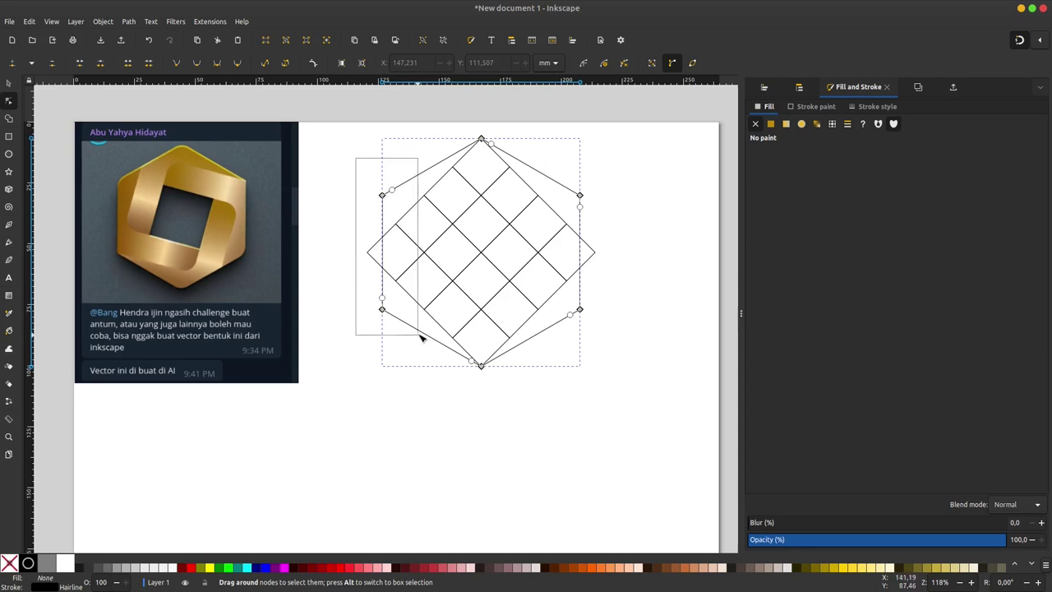
pyautogui.moveTo(658, 144); pyautogui.dragTo(557, 344)
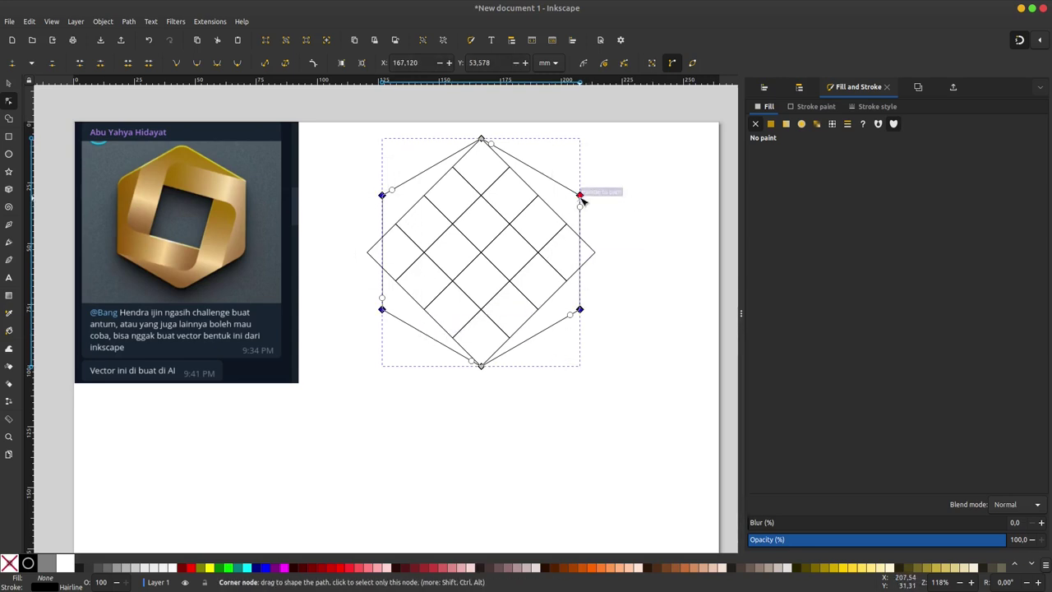
pyautogui.moveTo(584, 216); pyautogui.dragTo(585, 219)
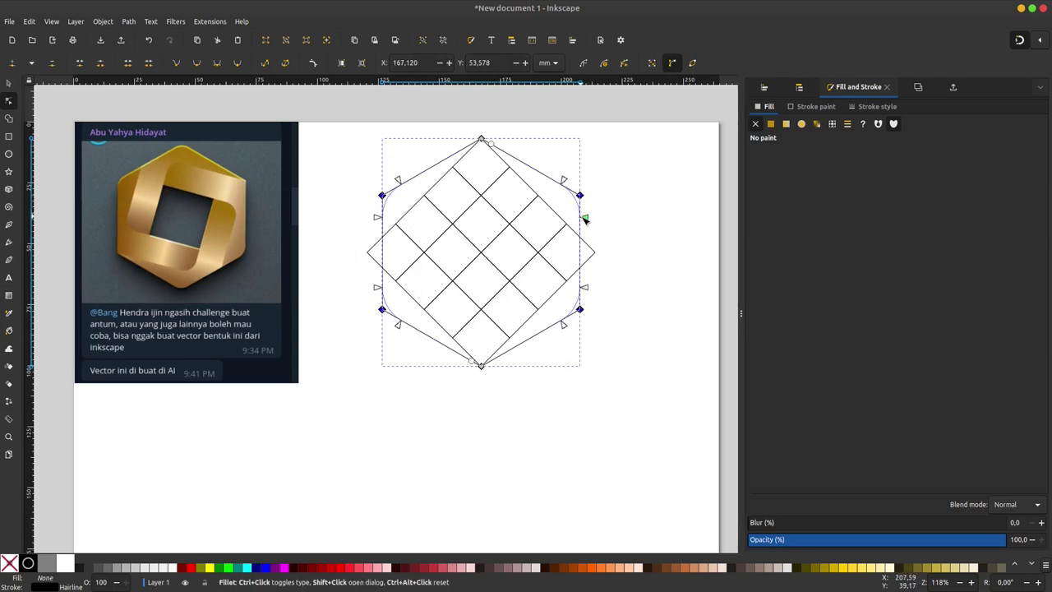
pyautogui.click(9, 85)
pyautogui.click(624, 142)
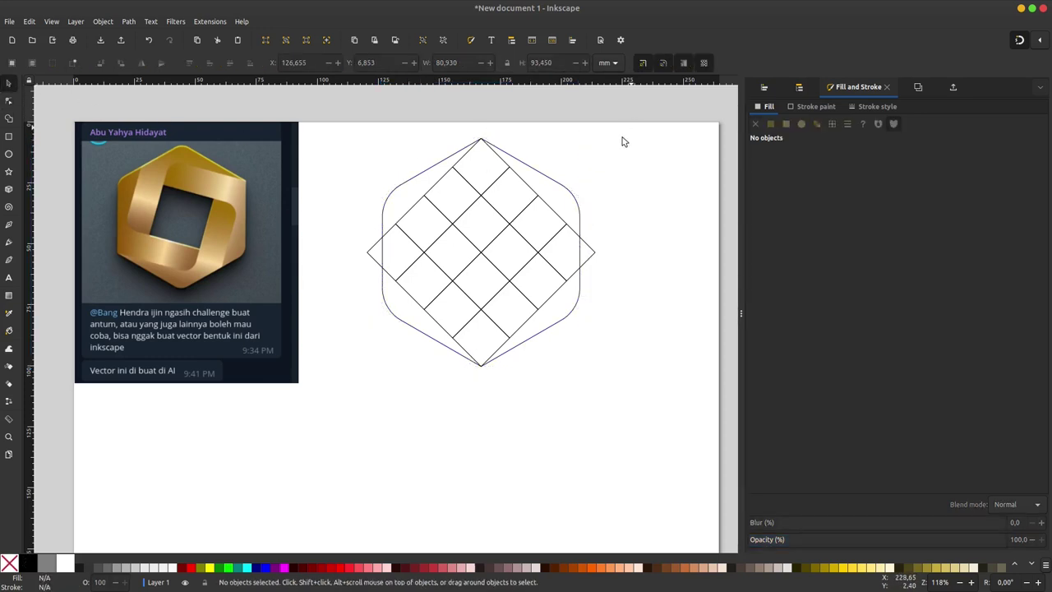
pyautogui.click(409, 218)
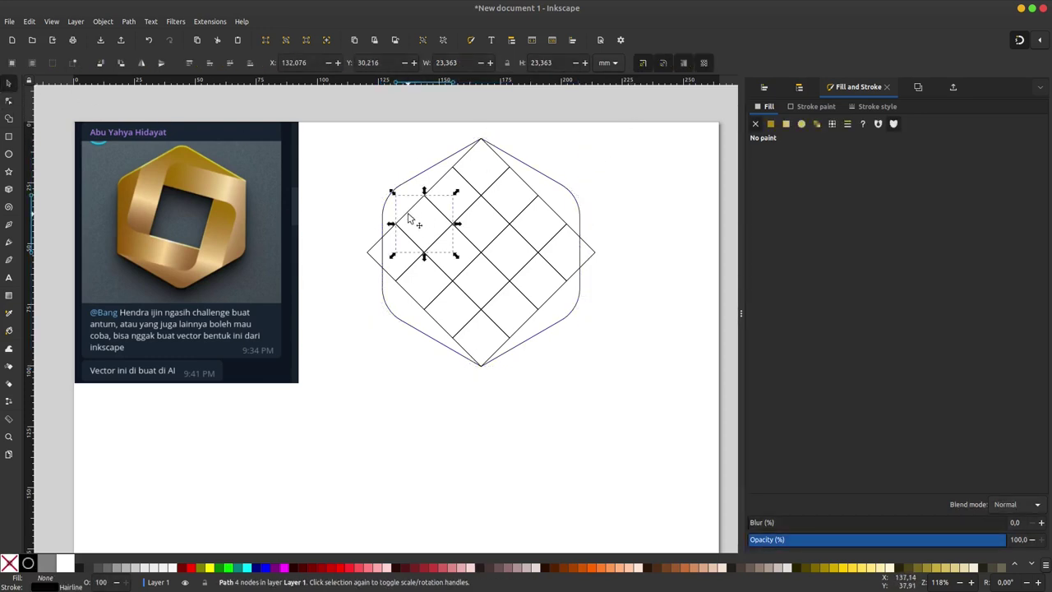
# - Curve the left diamond's left side and the top diamond's upper edge
pyautogui.click(8, 101)
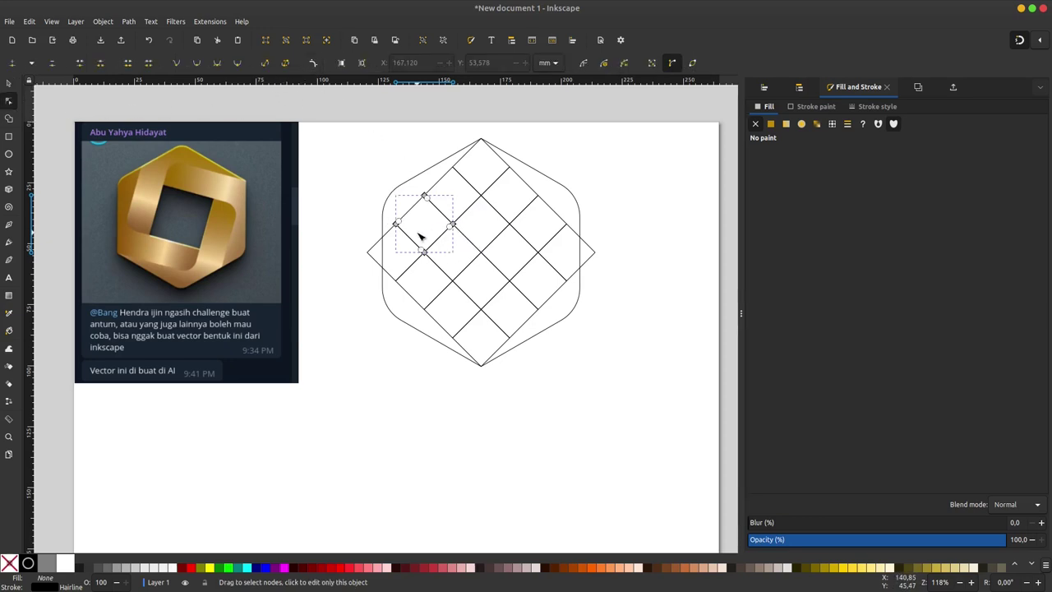
pyautogui.moveTo(396, 223); pyautogui.dragTo(430, 200)
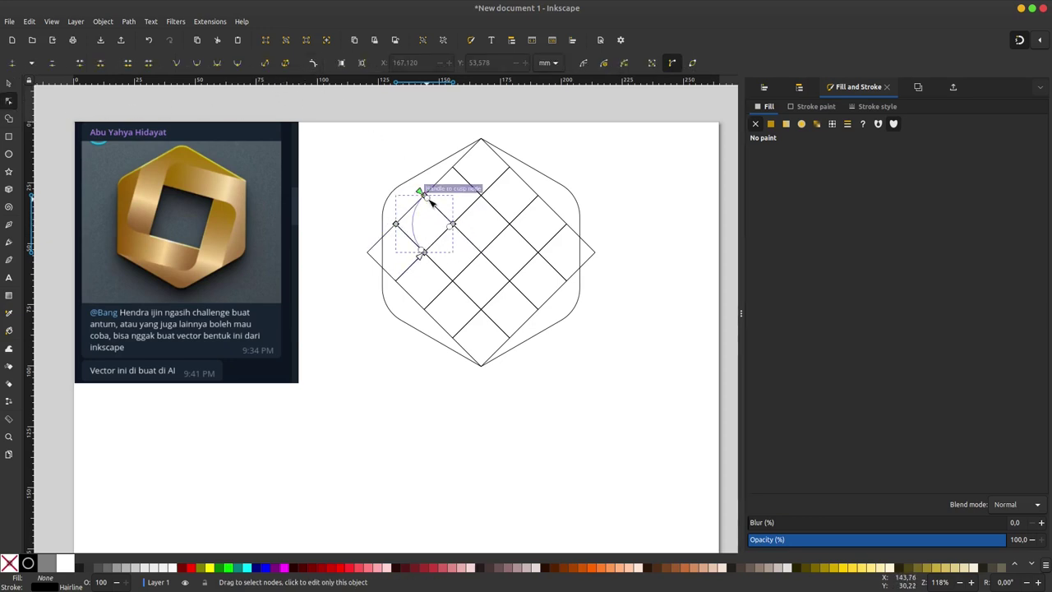
pyautogui.click(523, 181)
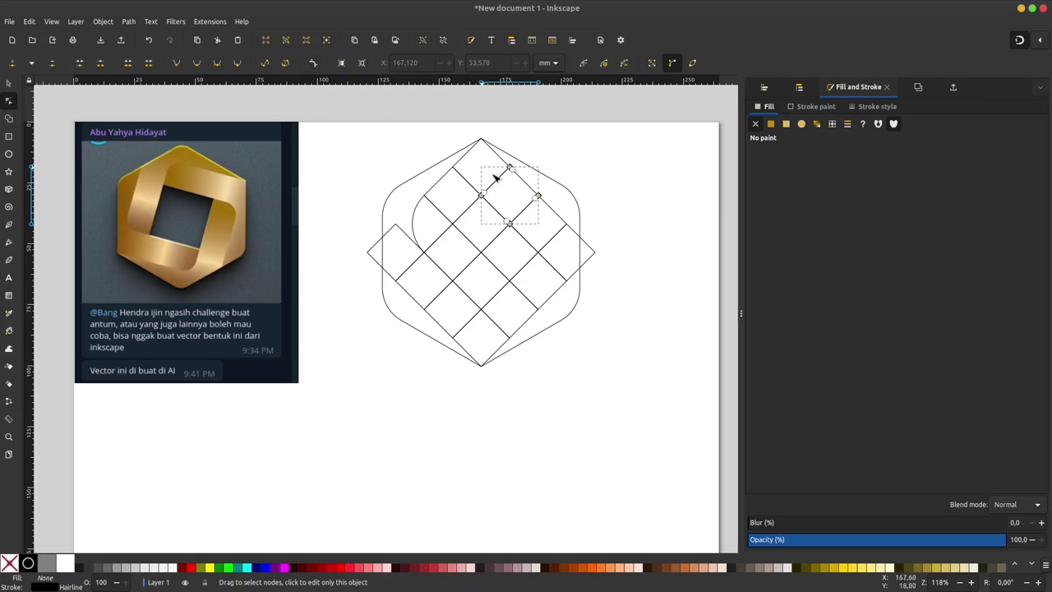
pyautogui.moveTo(509, 167); pyautogui.dragTo(539, 195)
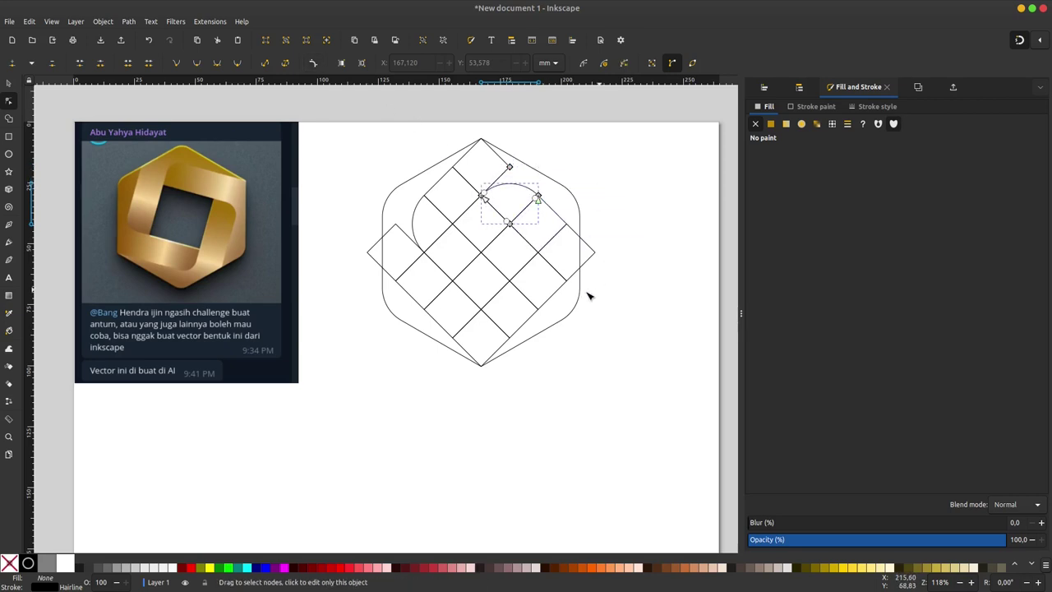
# - Bow the right diamond's edge and the bottom diamond's lower-left side into arcs
pyautogui.click(557, 294)
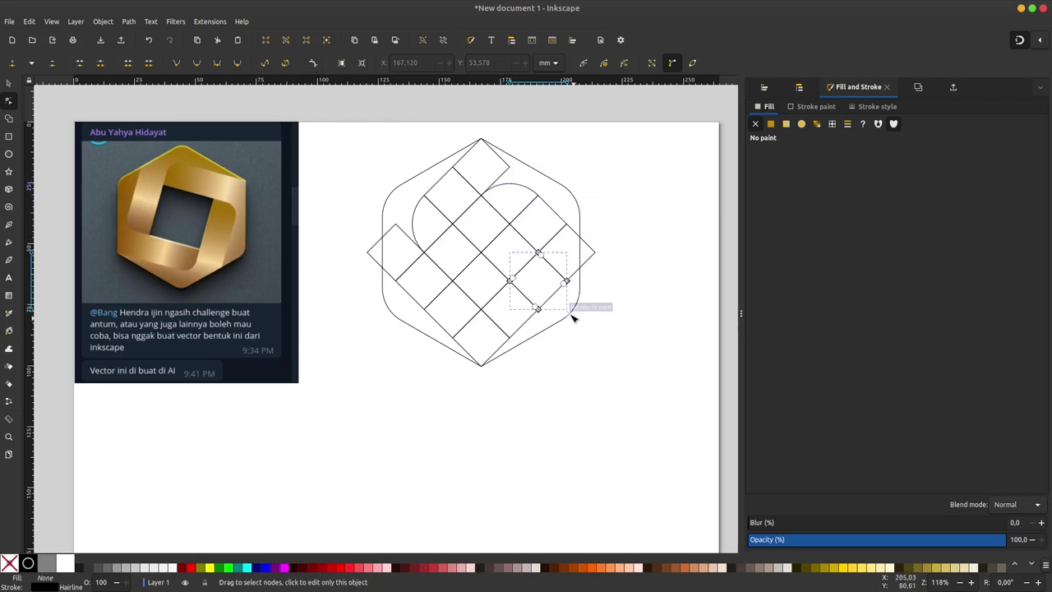
pyautogui.moveTo(567, 280); pyautogui.dragTo(544, 311)
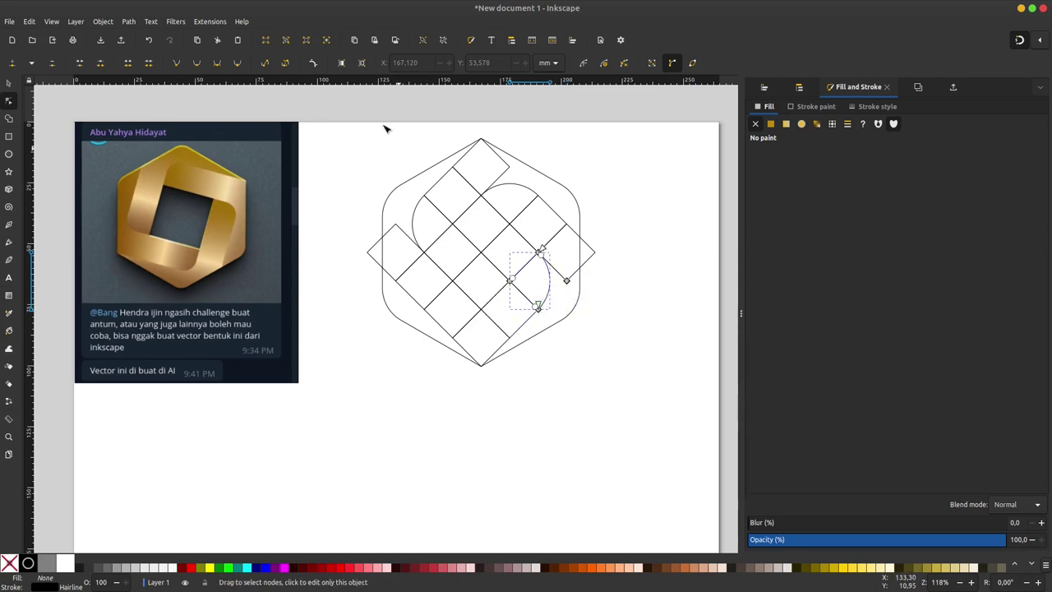
pyautogui.hotkey('ctrl', 'z')
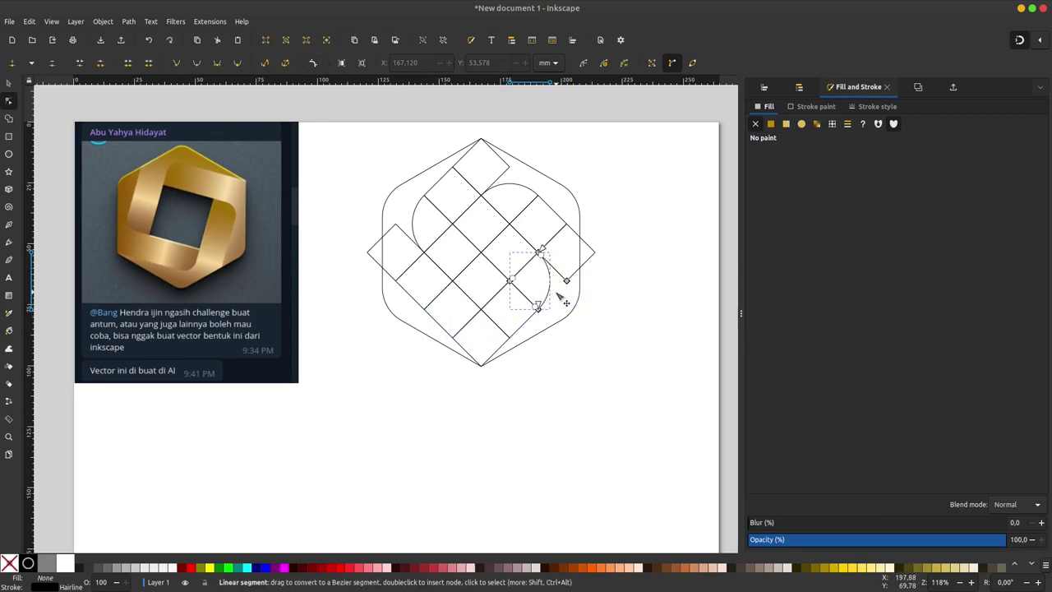
pyautogui.click(444, 325)
pyautogui.click(438, 320)
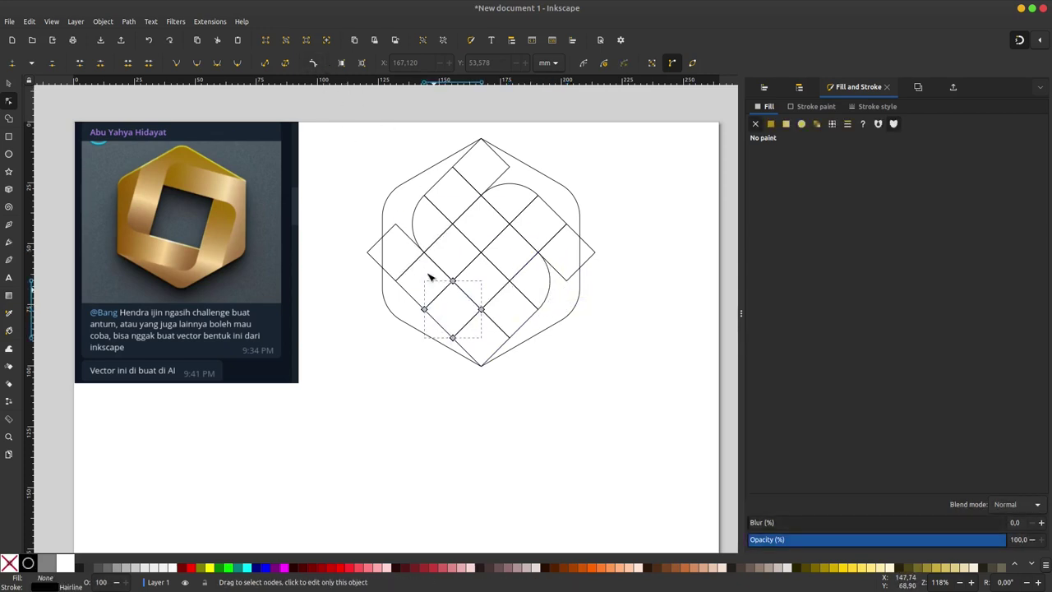
pyautogui.moveTo(448, 330); pyautogui.dragTo(401, 329)
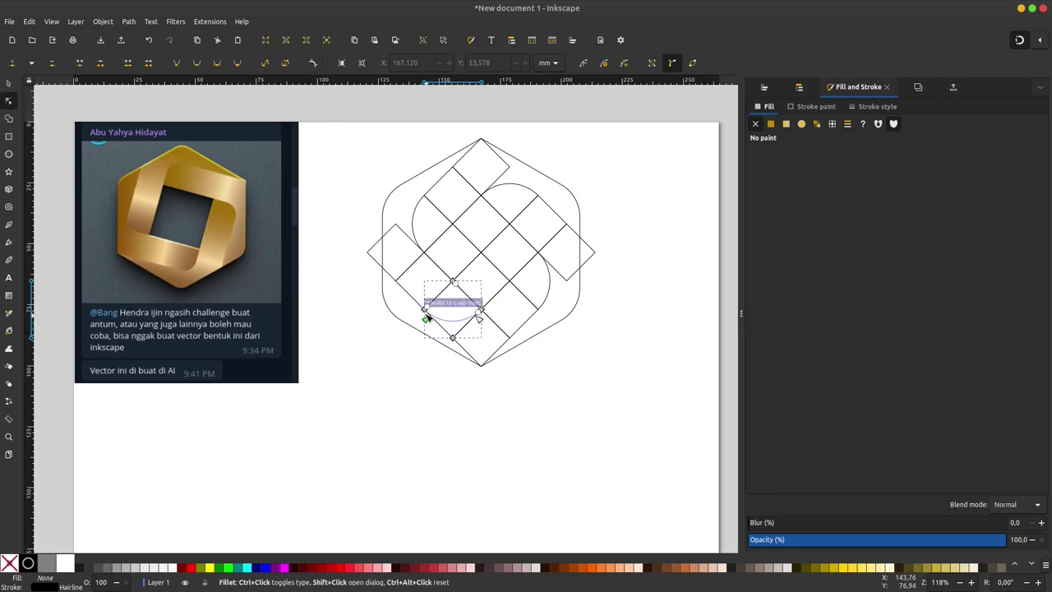
pyautogui.click(7, 83)
pyautogui.click(368, 146)
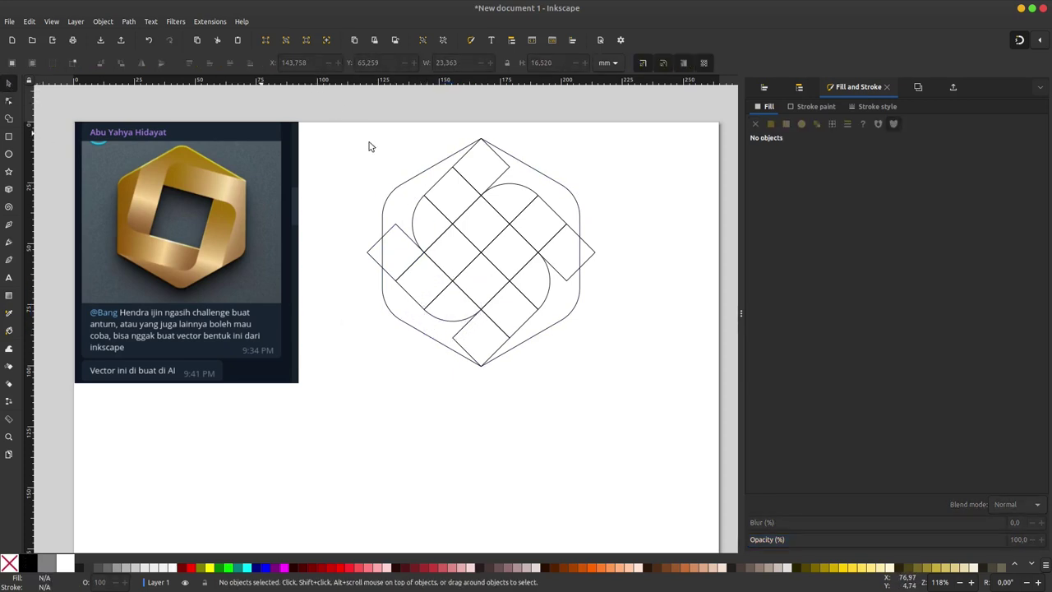
# - Union the grid fragments with the Shape Builder into four ribbon bands around a square centre
pyautogui.moveTo(659, 112); pyautogui.dragTo(345, 415)
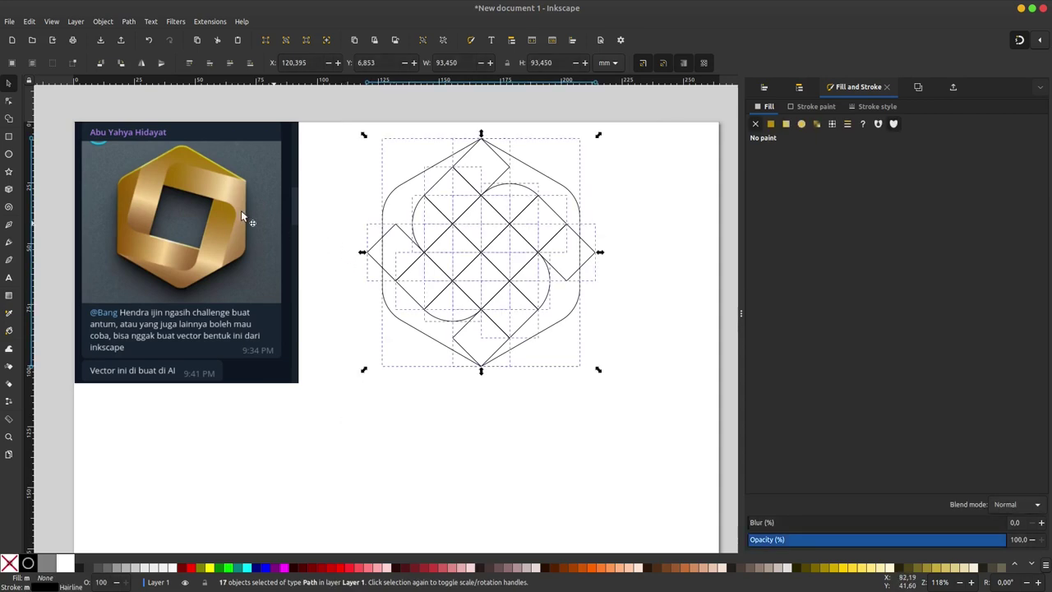
pyautogui.click(8, 117)
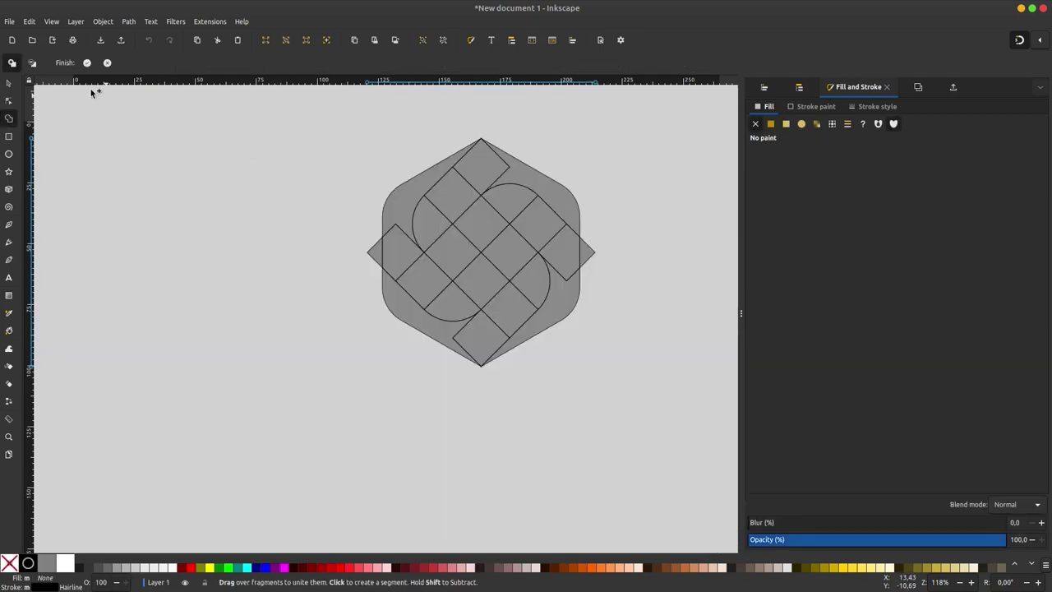
pyautogui.click(11, 64)
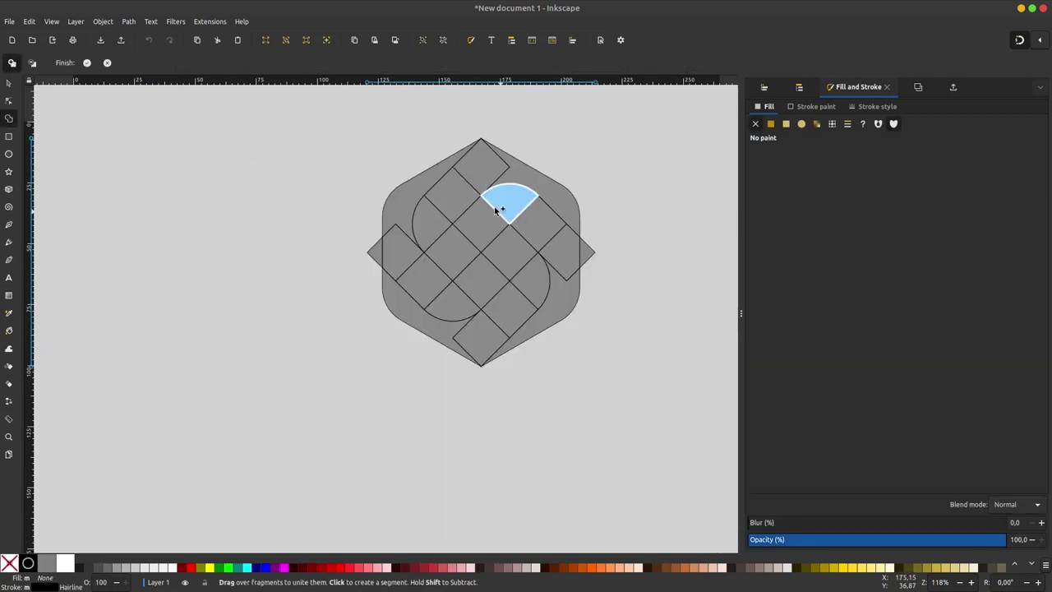
pyautogui.click(442, 168)
pyautogui.moveTo(392, 234)
pyautogui.mouseDown()
pyautogui.moveTo(511, 323)
pyautogui.moveTo(540, 286)
pyautogui.mouseUp()
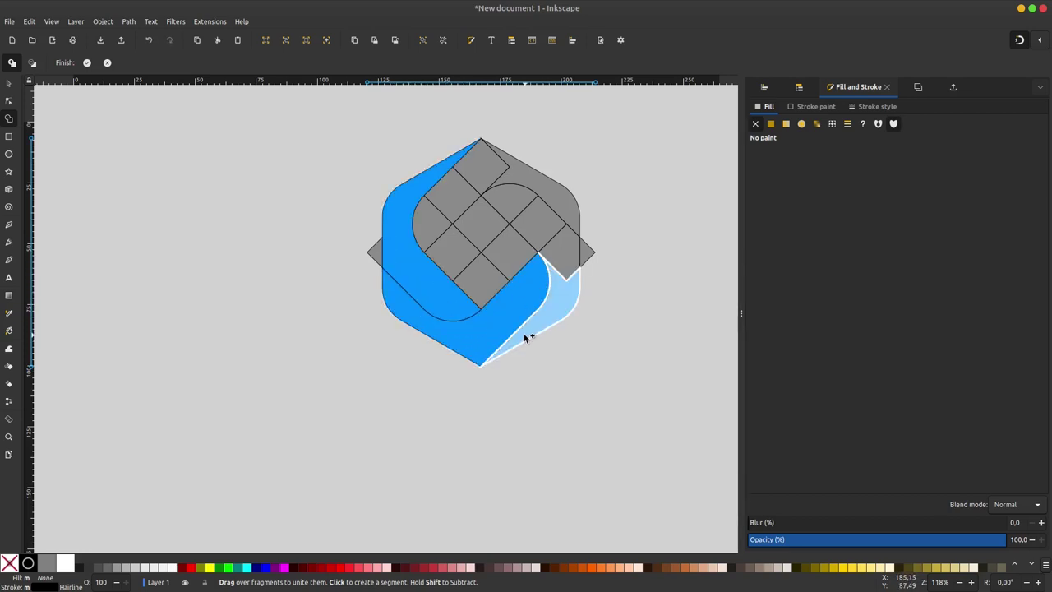
pyautogui.moveTo(525, 335)
pyautogui.mouseDown()
pyautogui.moveTo(525, 215)
pyautogui.moveTo(454, 189)
pyautogui.moveTo(429, 228)
pyautogui.mouseUp()
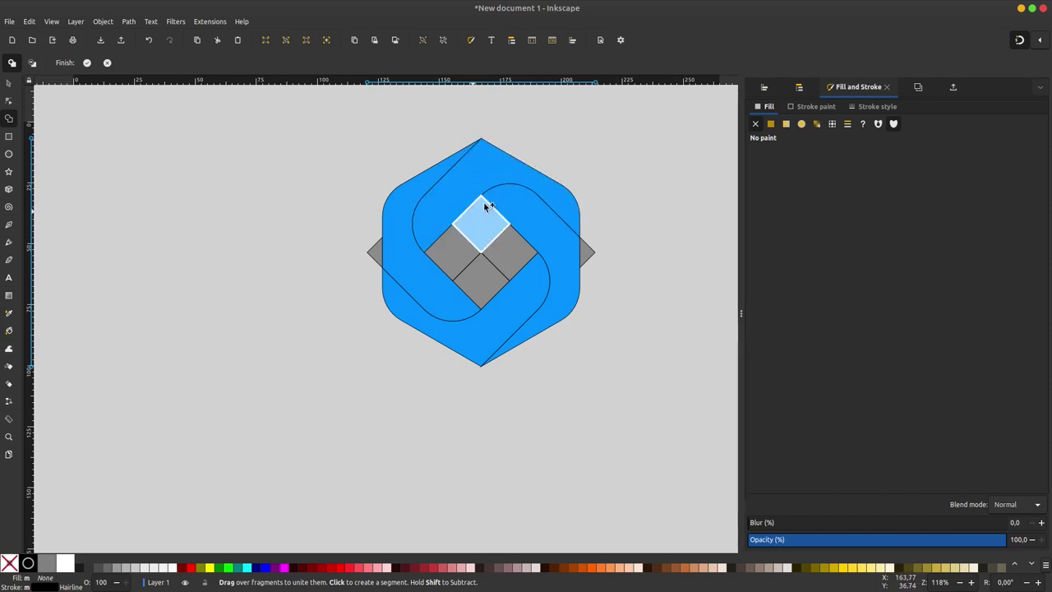
pyautogui.click(87, 64)
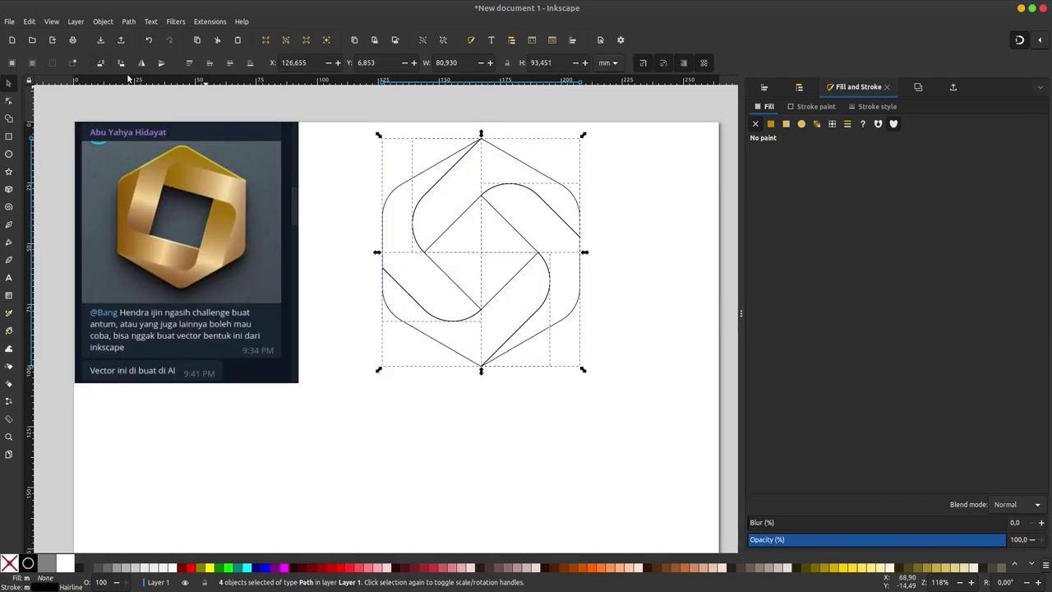
# - Select all four ribbon pieces and rotate them together so the logo slants
pyautogui.click(312, 99)
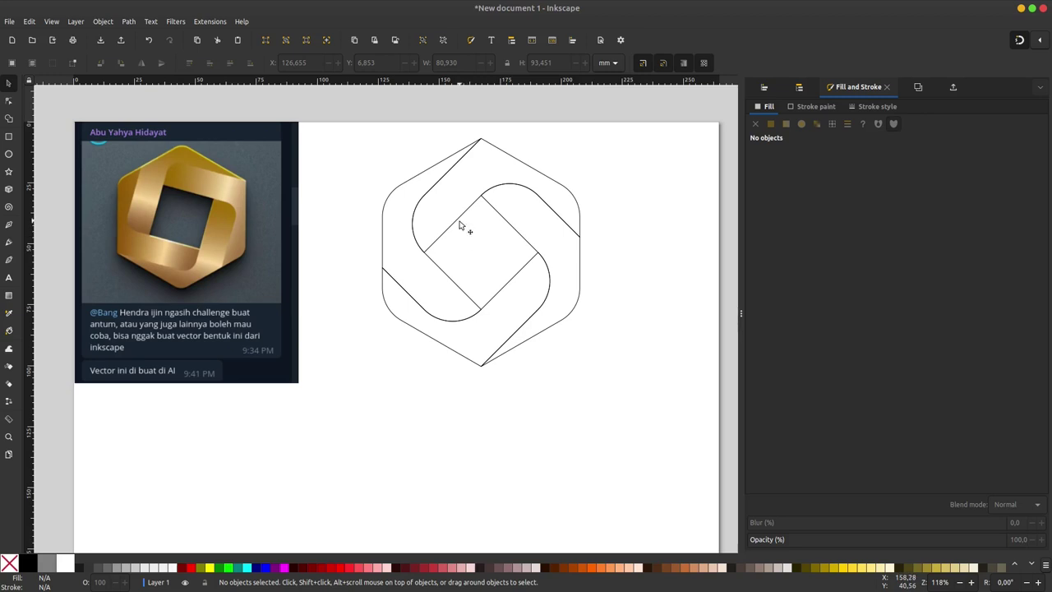
pyautogui.click(436, 237)
pyautogui.click(659, 107)
pyautogui.moveTo(659, 107); pyautogui.dragTo(353, 367)
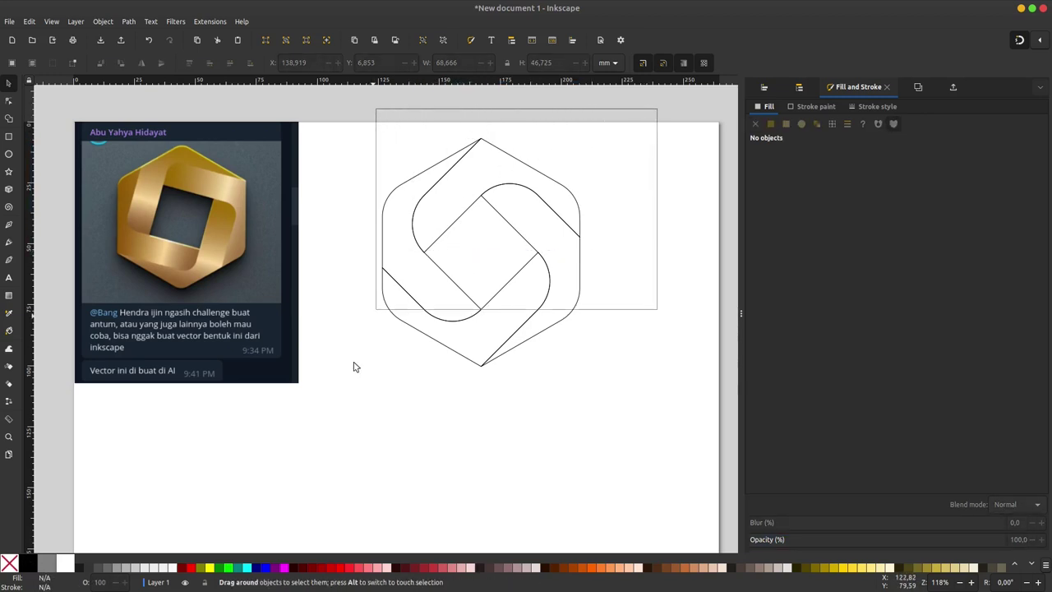
pyautogui.moveTo(582, 134)
pyautogui.mouseDown()
pyautogui.moveTo(637, 246)
pyautogui.moveTo(634, 271)
pyautogui.mouseUp()
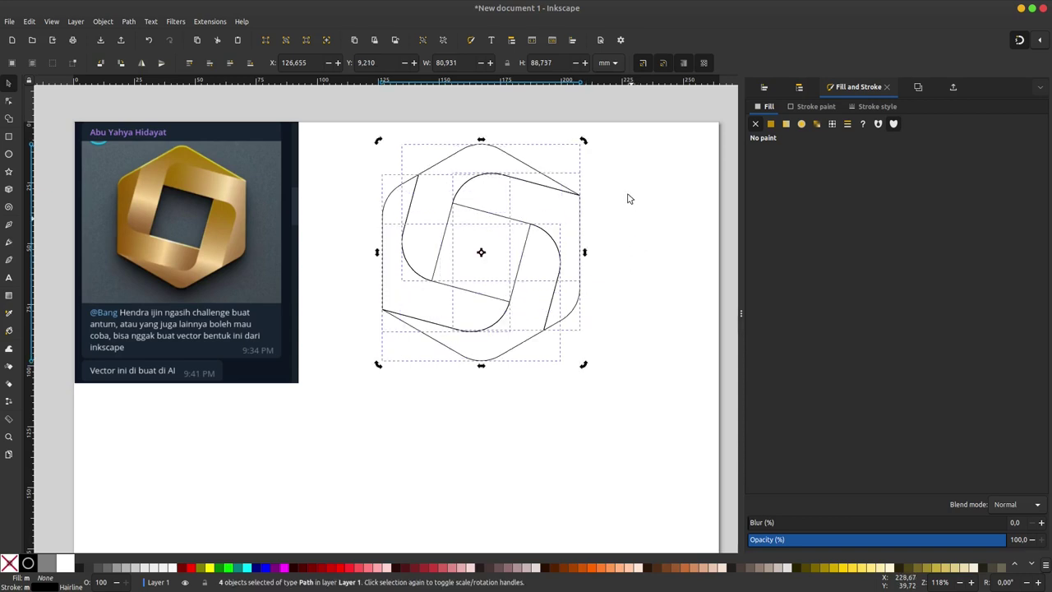
pyautogui.press('Escape')
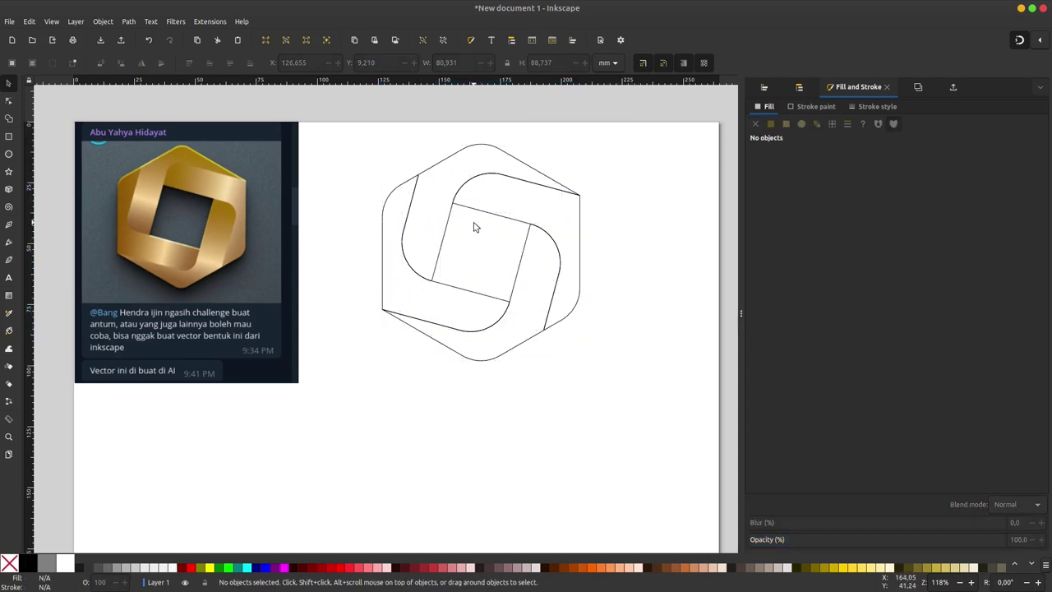
pyautogui.click(438, 262)
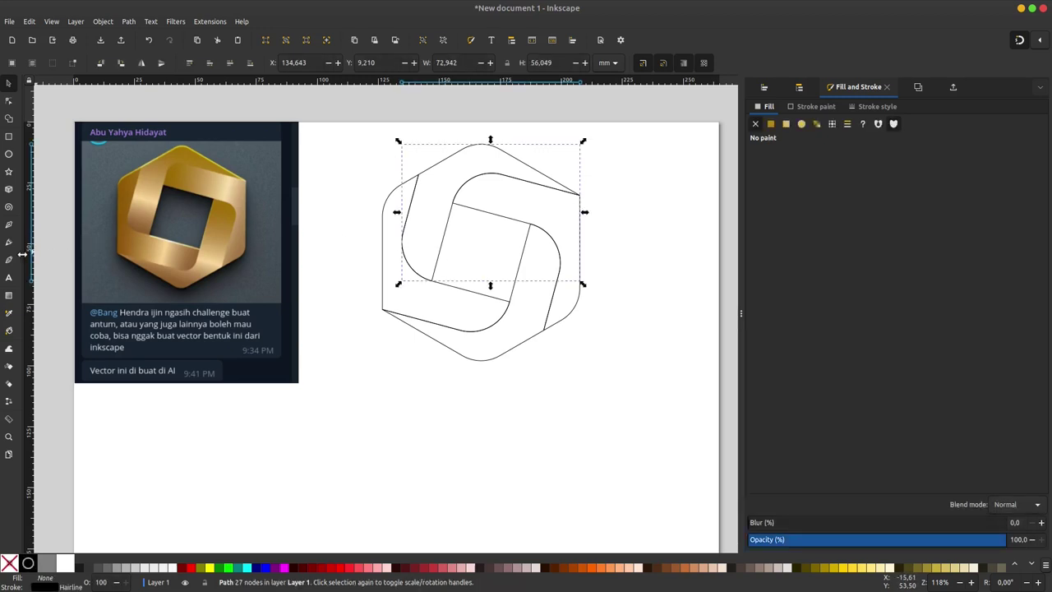
# - Lay a linear gradient on the left ribbon, sampling brown-gold start and light-gold middle stops from the reference
pyautogui.click(9, 297)
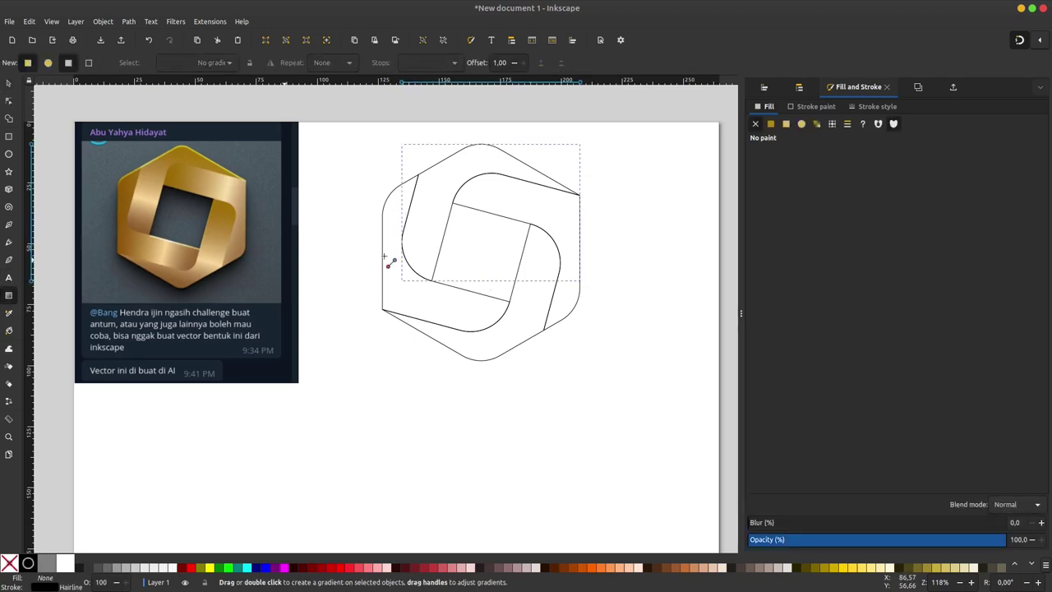
pyautogui.moveTo(425, 276); pyautogui.dragTo(445, 158)
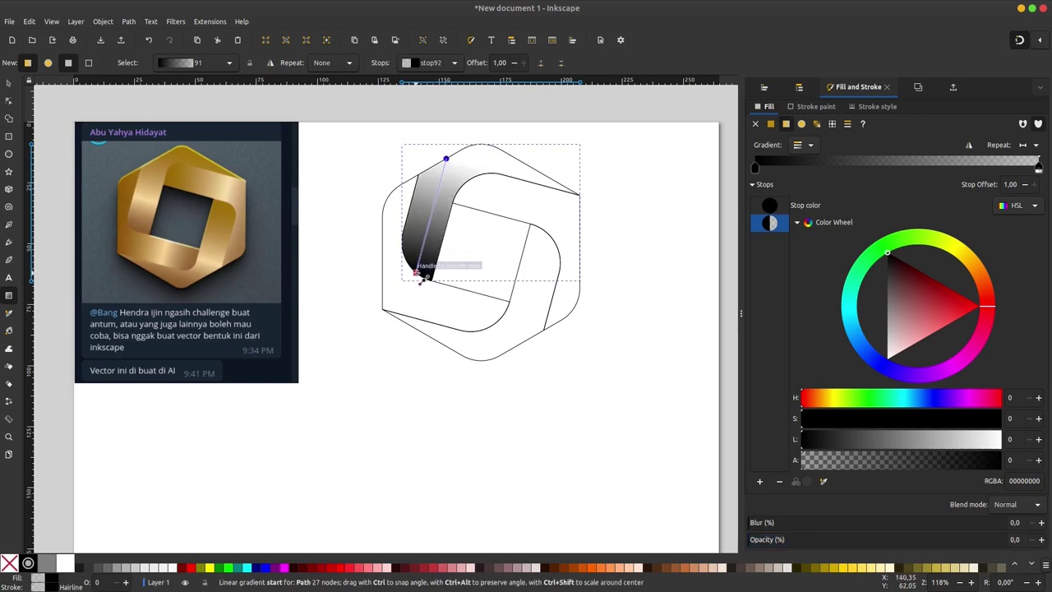
pyautogui.click(416, 272)
pyautogui.click(822, 481)
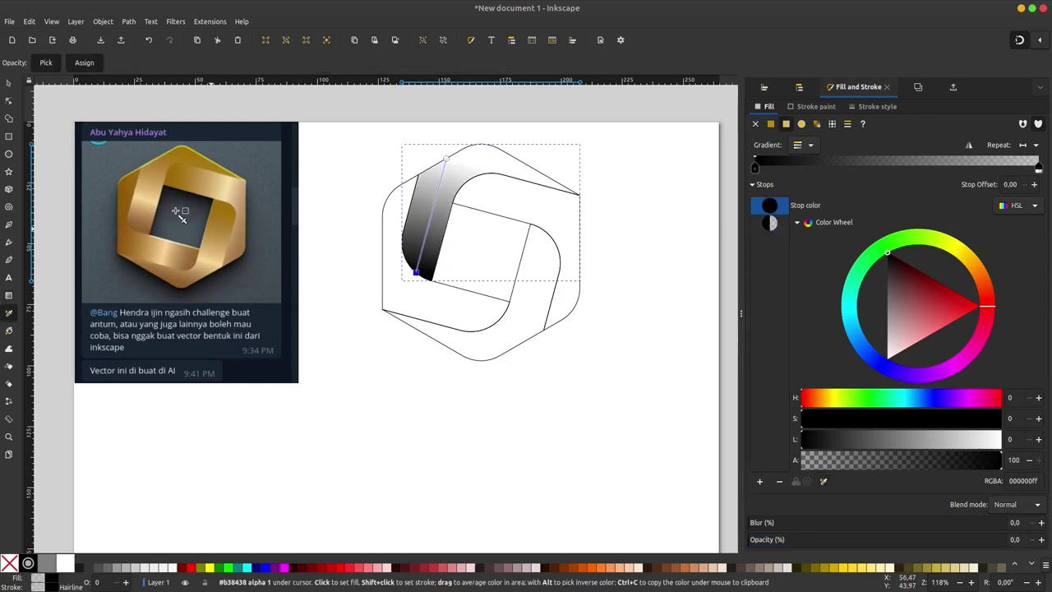
pyautogui.click(141, 229)
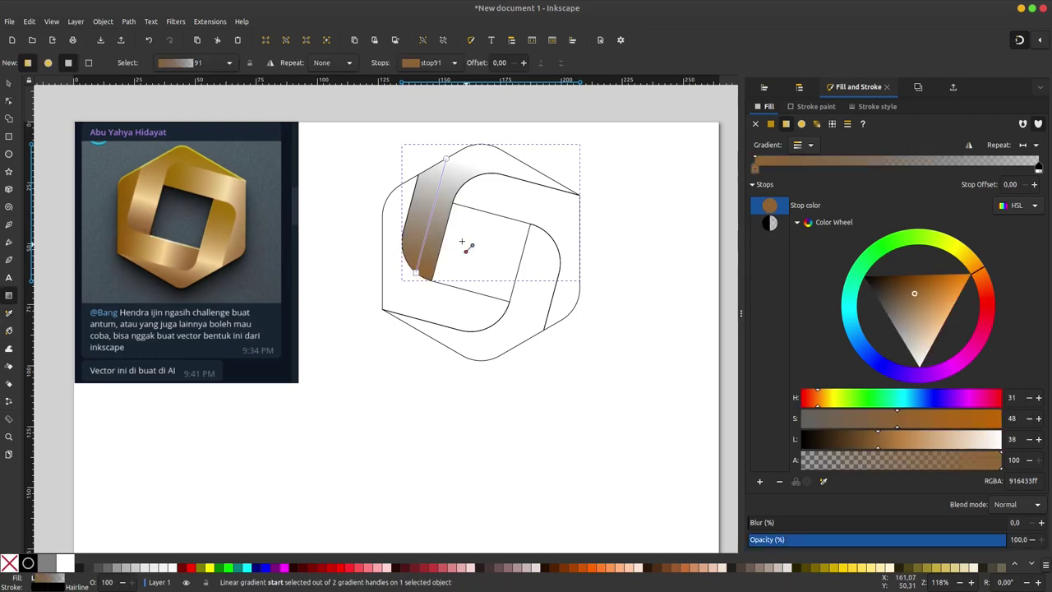
pyautogui.doubleClick(430, 220)
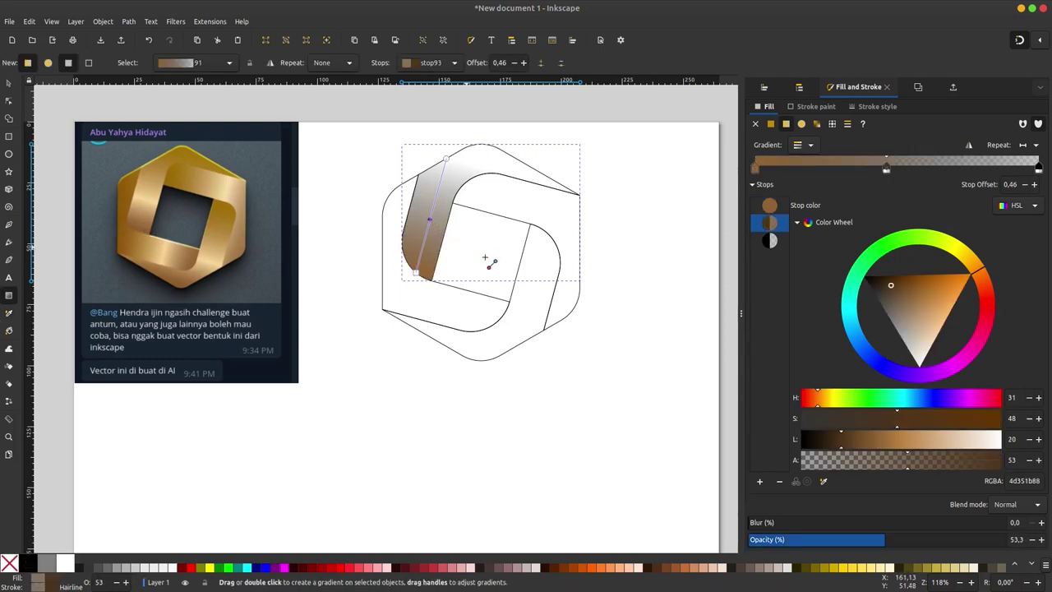
pyautogui.click(824, 483)
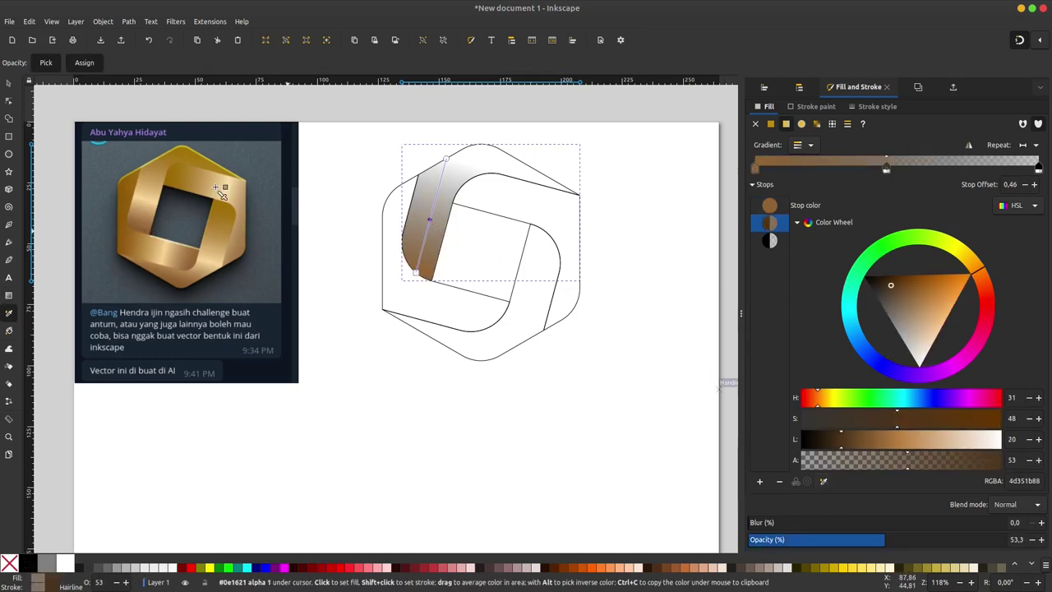
pyautogui.click(160, 199)
# - Set the gradient's end stop to a darkened deep gold and lighten the middle stop to pale cream
pyautogui.click(445, 158)
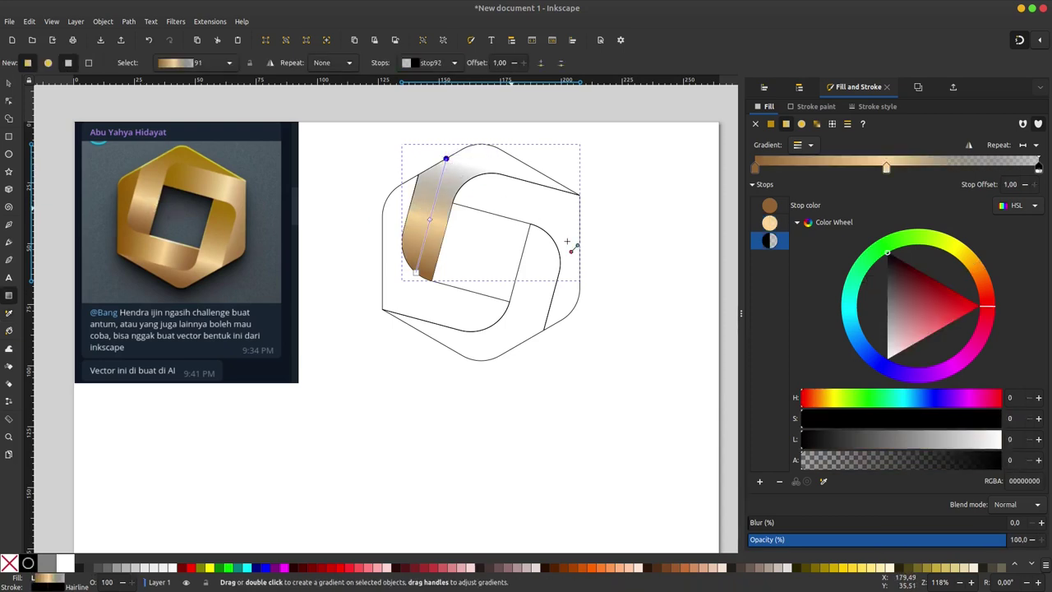
pyautogui.click(824, 483)
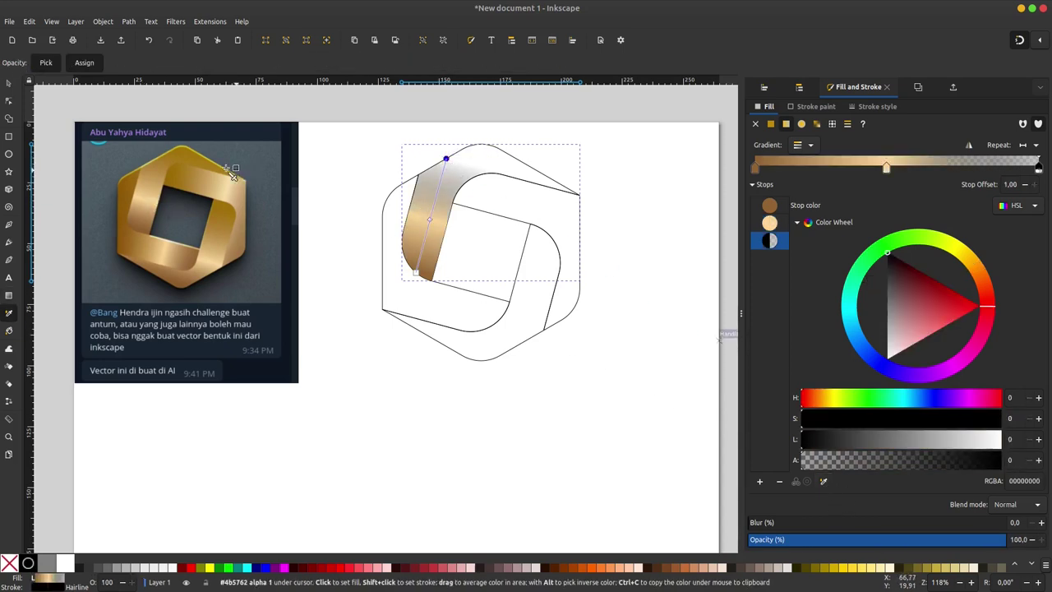
pyautogui.click(189, 154)
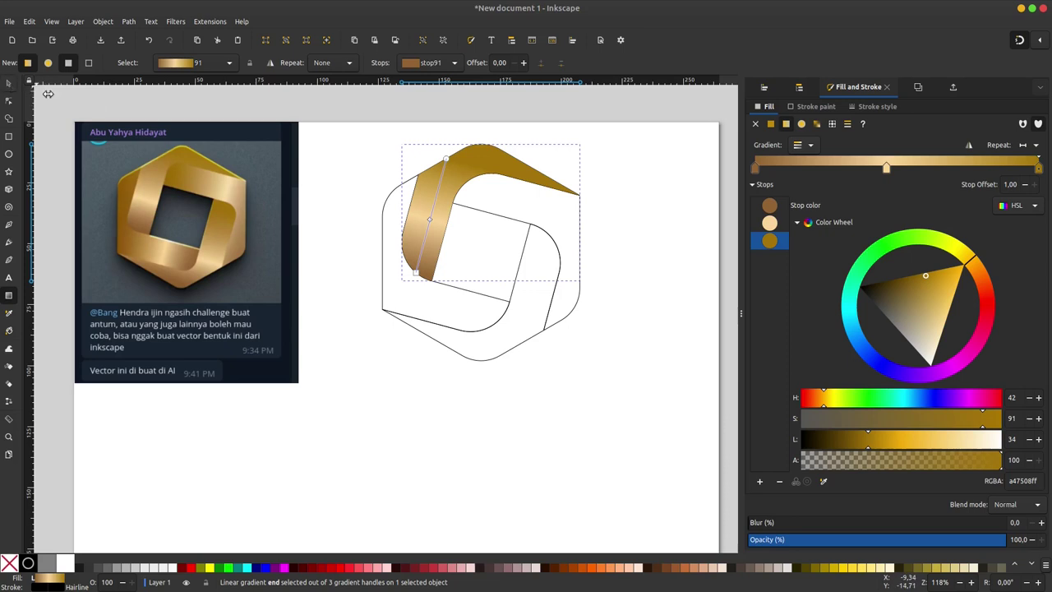
pyautogui.click(912, 275)
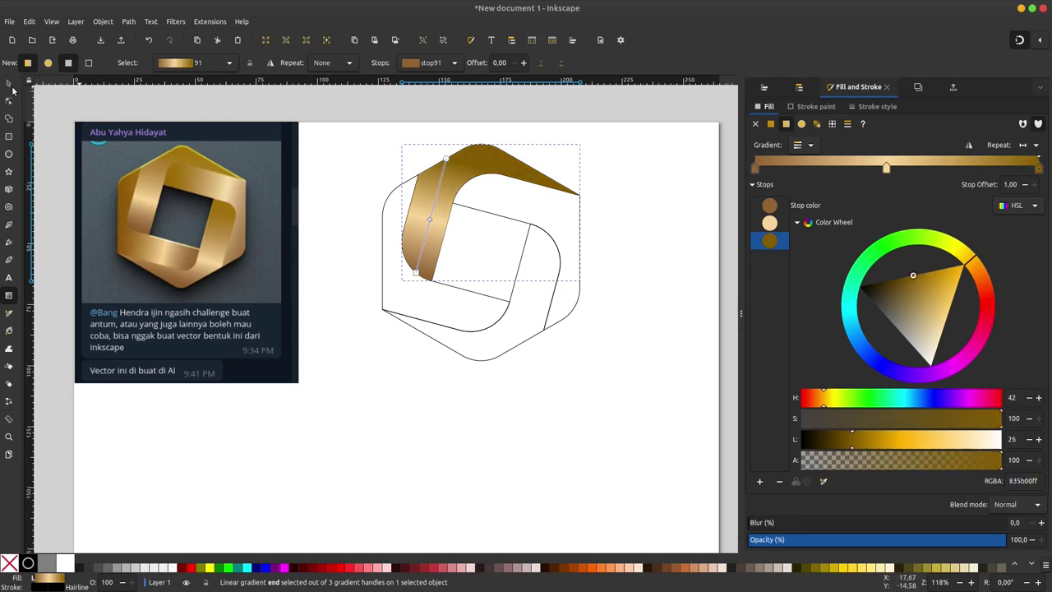
pyautogui.click(428, 220)
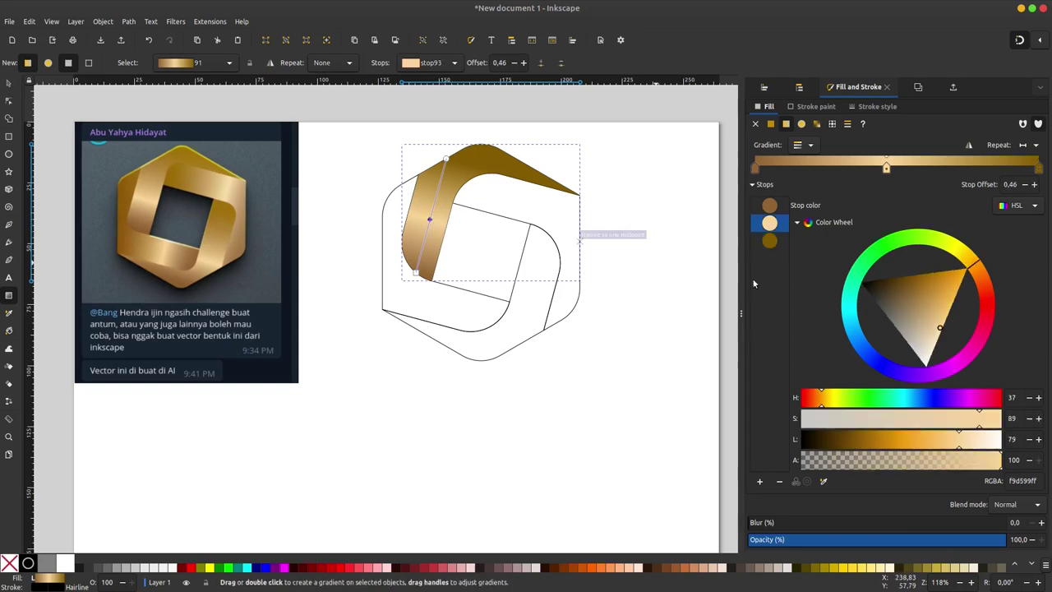
pyautogui.moveTo(934, 337); pyautogui.dragTo(939, 346)
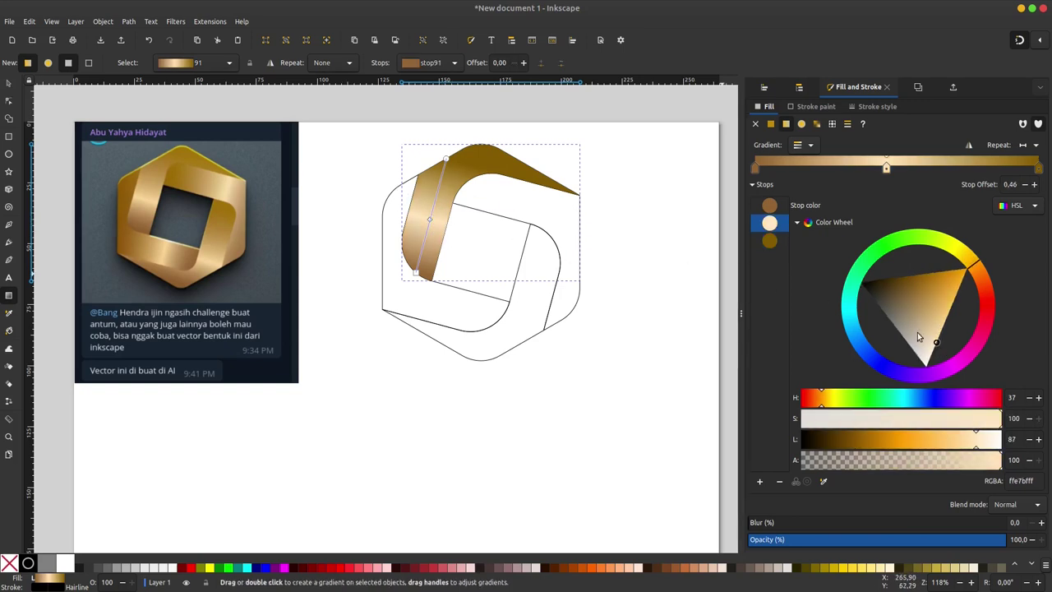
pyautogui.click(10, 85)
# - Select the right, bottom and left outline pieces and give them a gradient fill
pyautogui.click(541, 207)
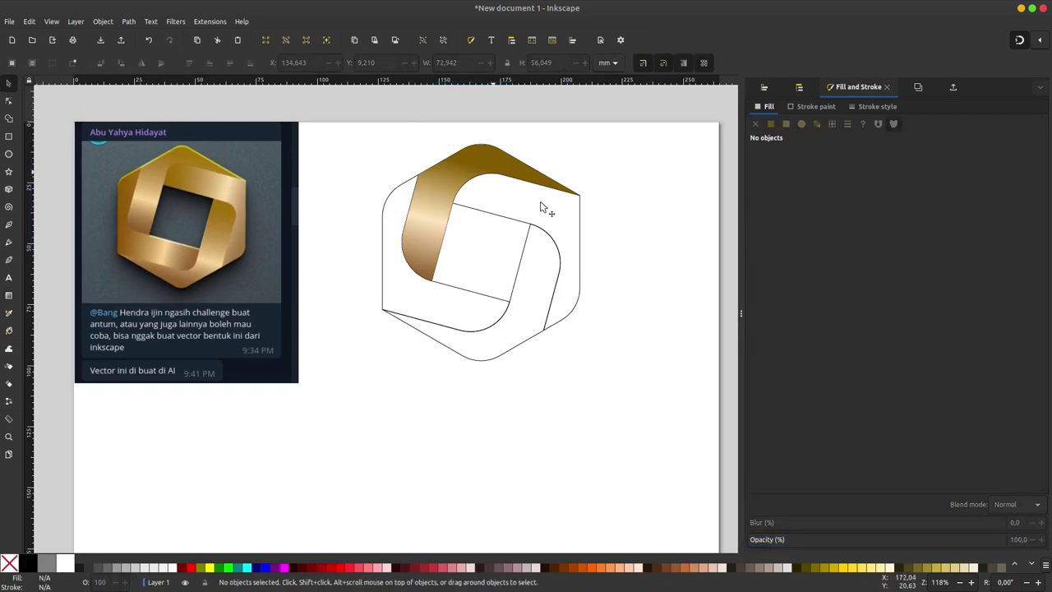
pyautogui.click(463, 176)
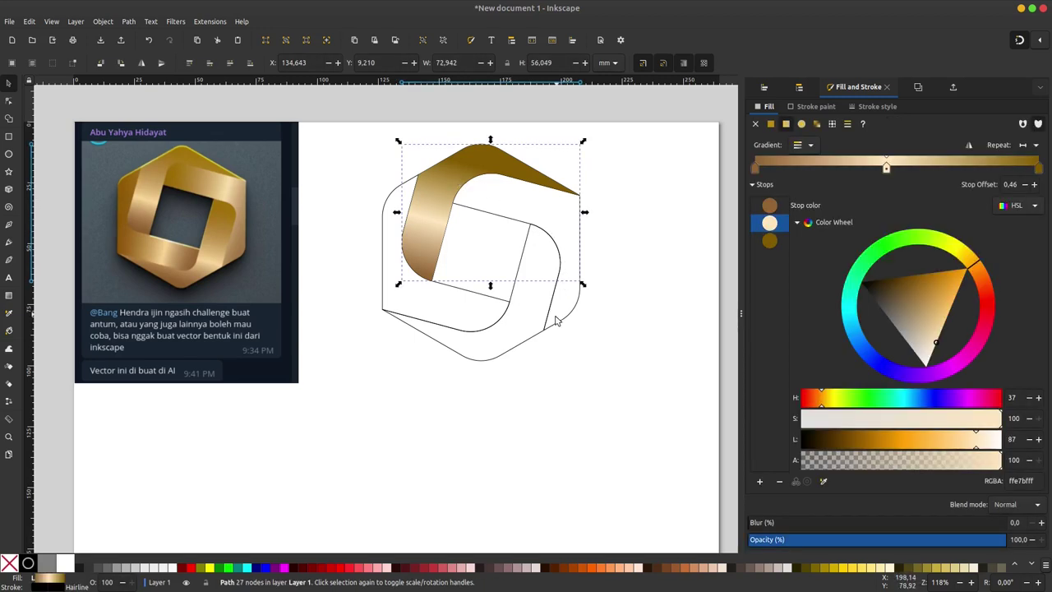
pyautogui.click(509, 349)
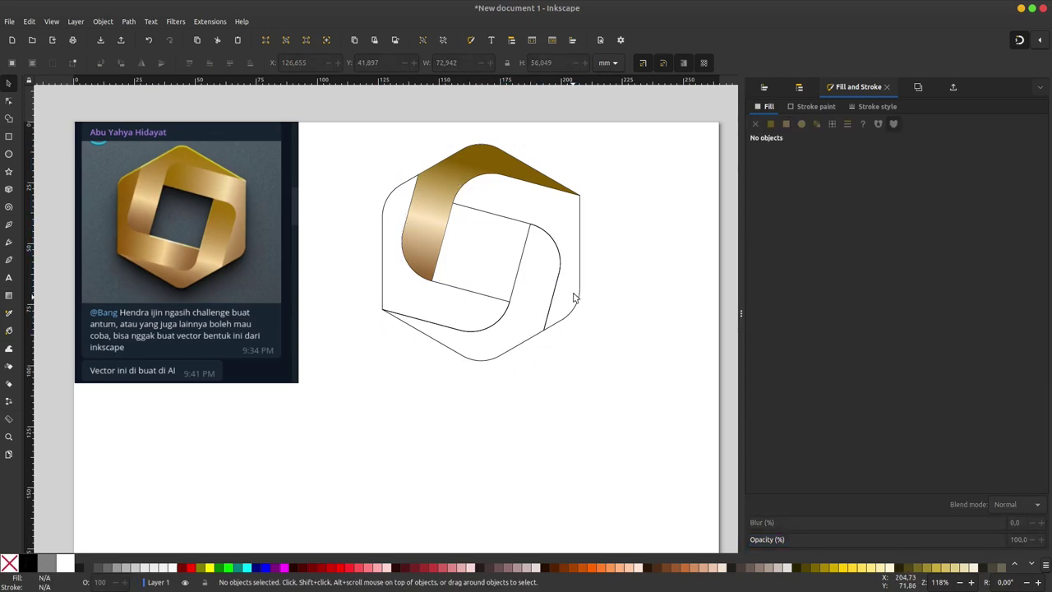
pyautogui.doubleClick(567, 316)
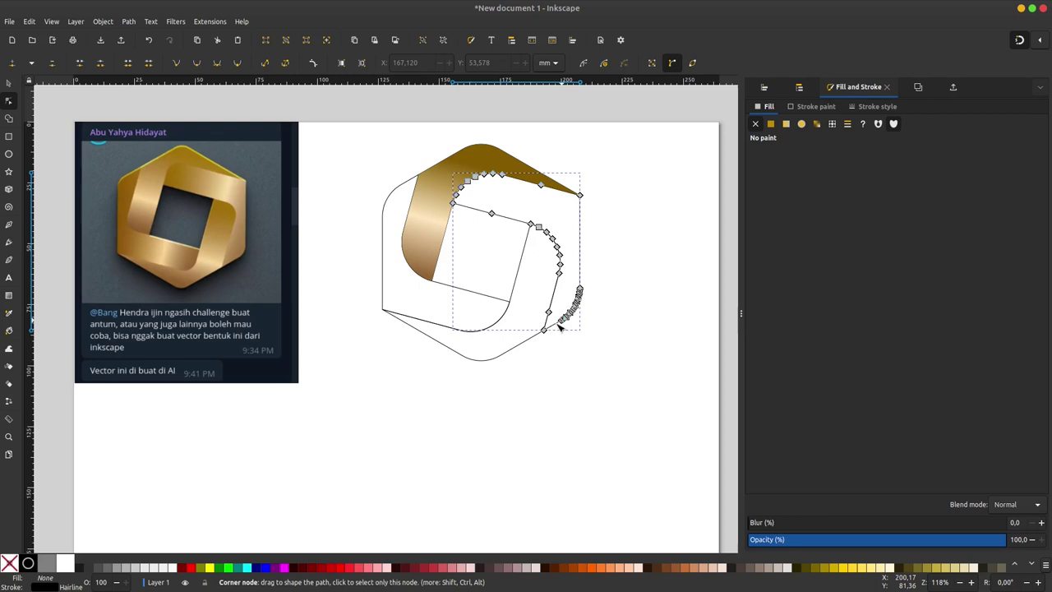
pyautogui.keyDown('shift'); pyautogui.click(481, 359); pyautogui.keyUp('shift')
pyautogui.keyDown('shift'); pyautogui.click(383, 281); pyautogui.keyUp('shift')
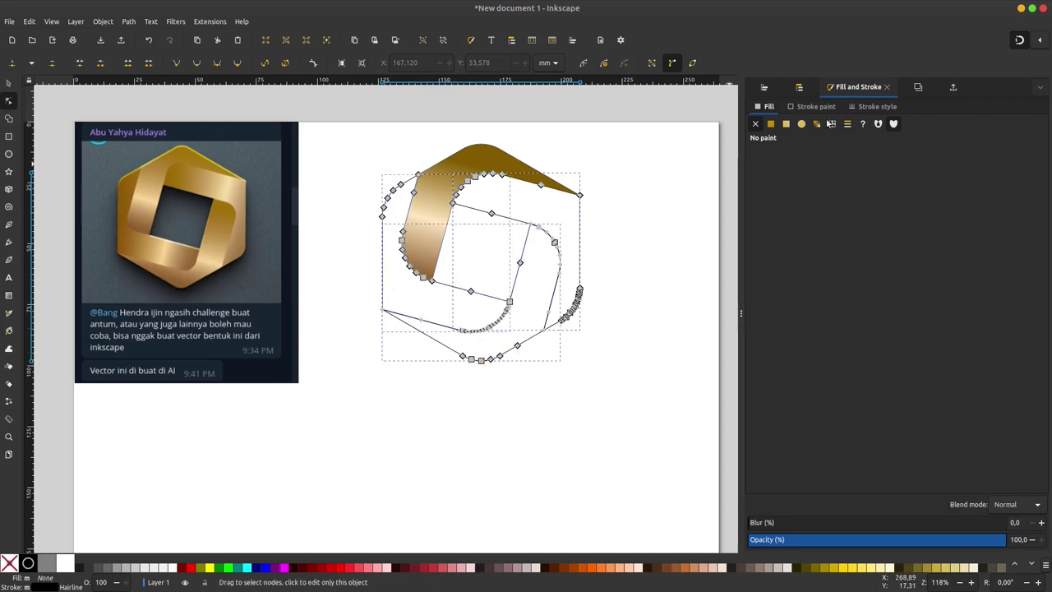
pyautogui.click(786, 123)
pyautogui.press('Escape')
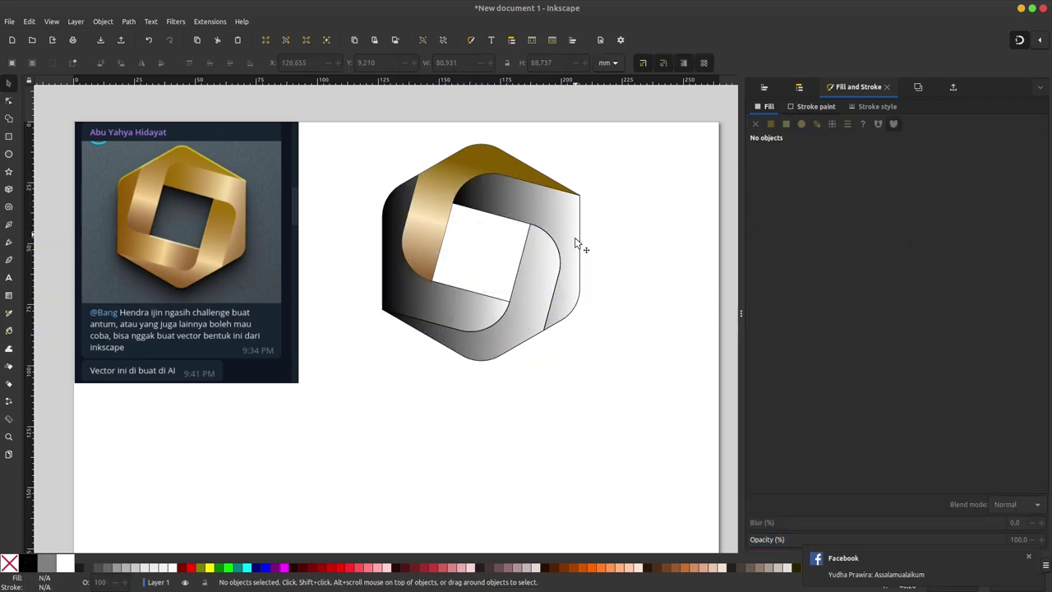
# - Apply the saved gold gradient to the right-hand and bottom-left ribbon pieces
pyautogui.press('s')
pyautogui.click(576, 242)
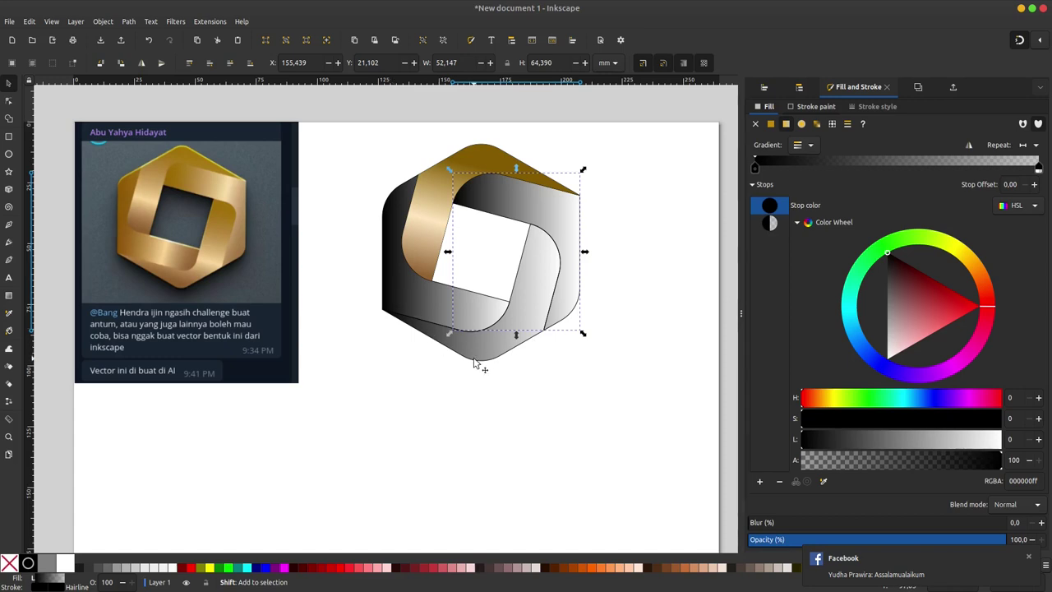
pyautogui.keyDown('shift'); pyautogui.click(474, 362); pyautogui.keyUp('shift')
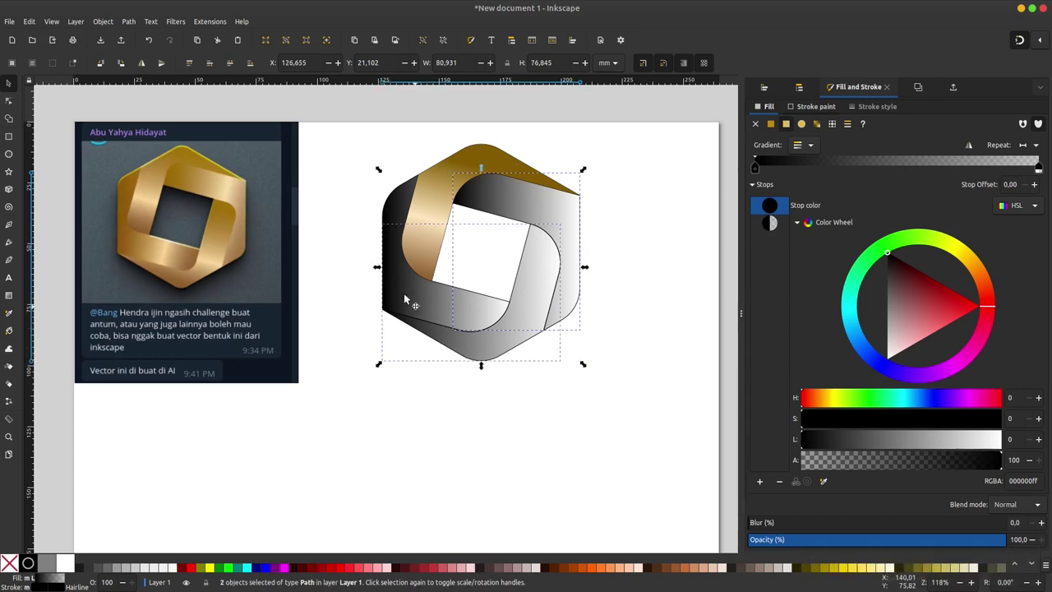
pyautogui.click(808, 146)
pyautogui.click(801, 185)
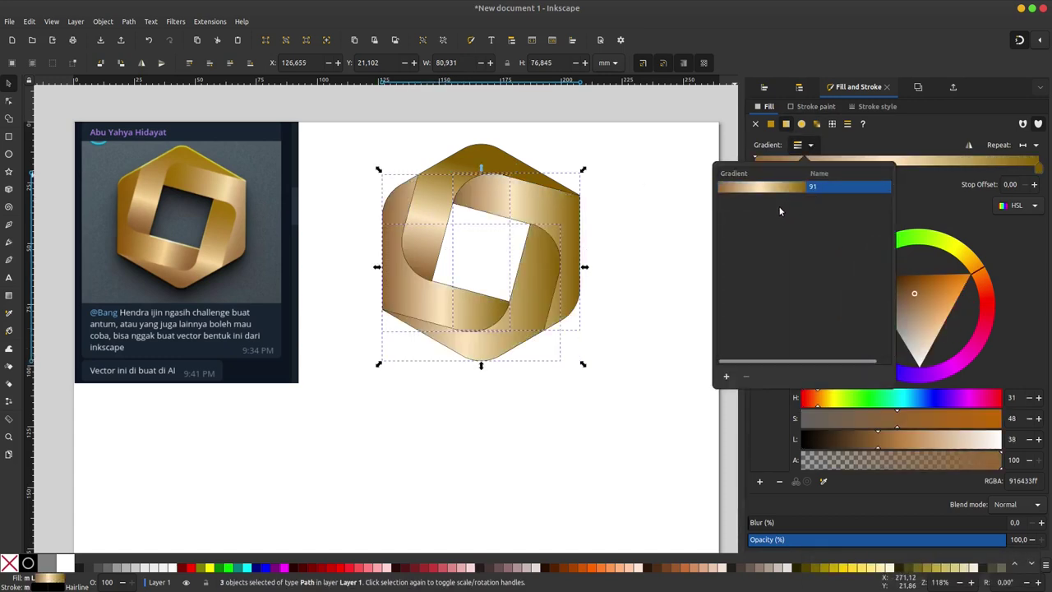
# - Select all logo pieces and remove their black outlines
pyautogui.click(630, 113)
pyautogui.moveTo(646, 100)
pyautogui.mouseDown()
pyautogui.moveTo(345, 396)
pyautogui.moveTo(382, 327)
pyautogui.mouseUp()
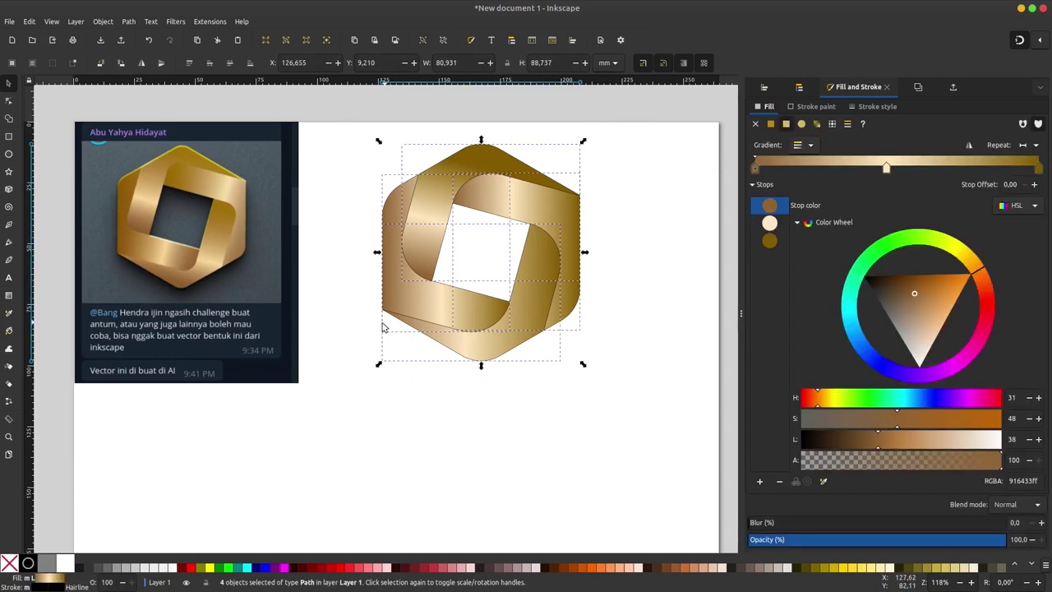
pyautogui.rightClick(49, 584)
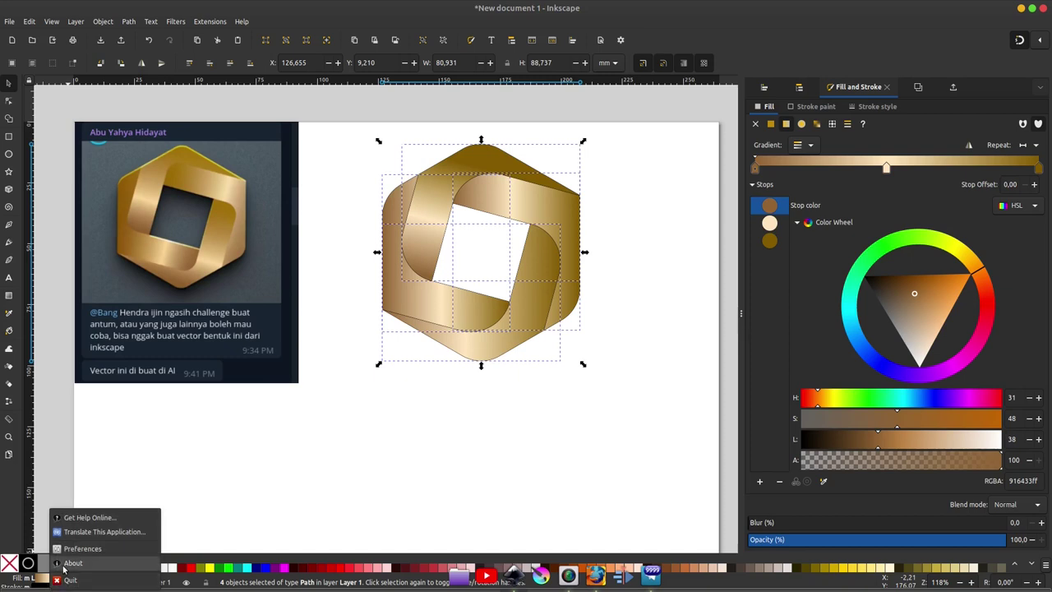
pyautogui.press('Escape')
pyautogui.rightClick(56, 587)
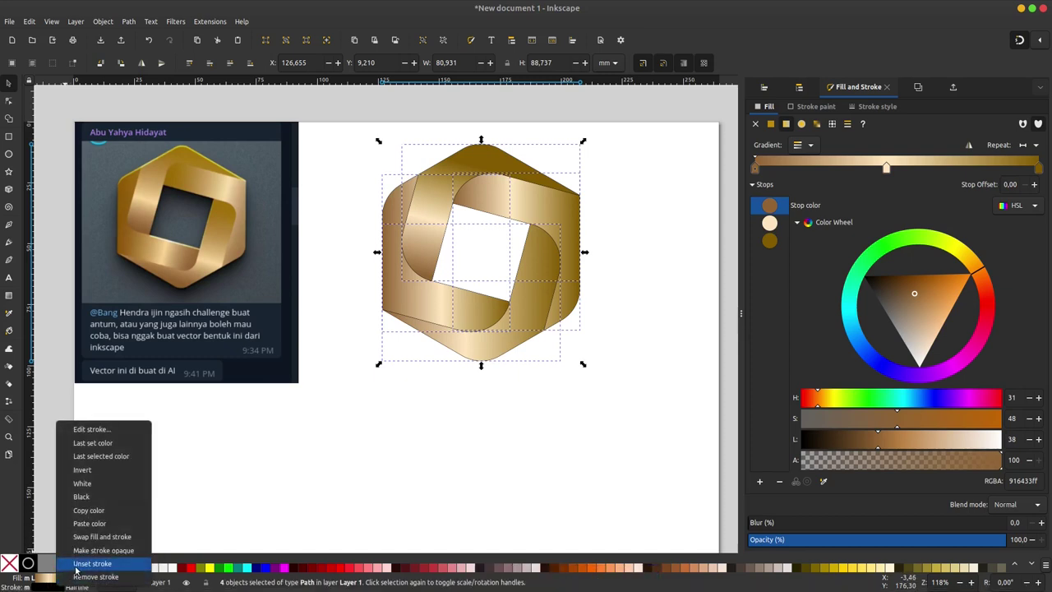
pyautogui.press('Escape')
pyautogui.click(575, 150)
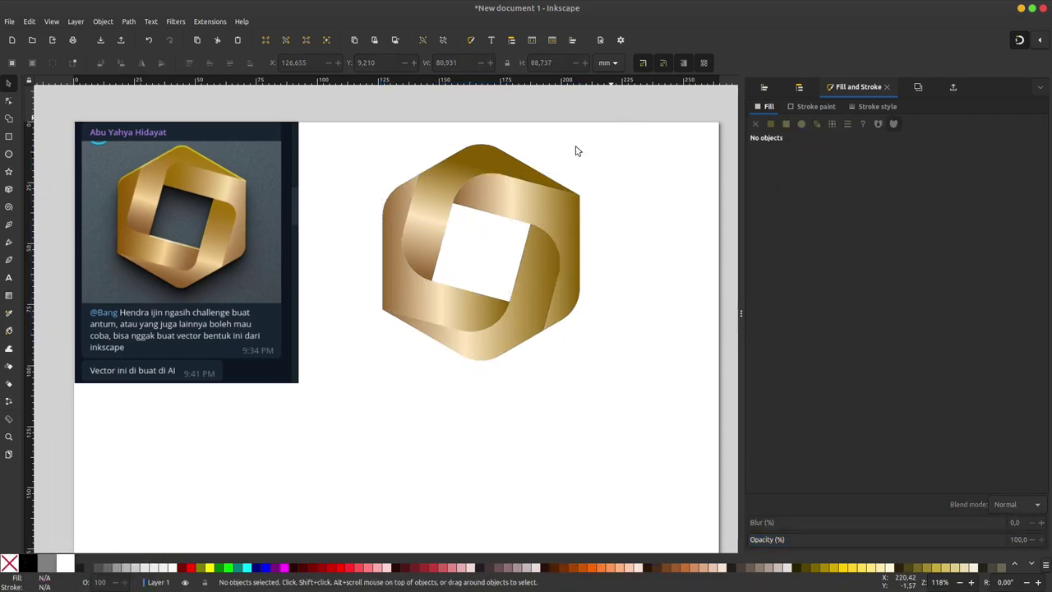
# - Angle the top ribbon piece's gold gradient diagonally downward
pyautogui.click(9, 296)
pyautogui.click(516, 209)
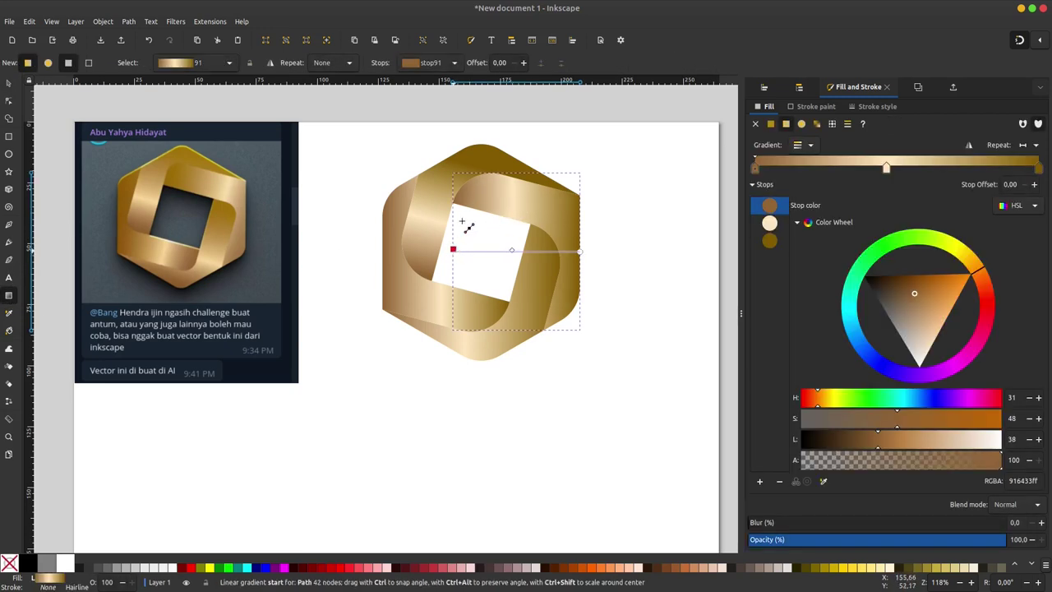
pyautogui.moveTo(460, 187)
pyautogui.mouseDown()
pyautogui.moveTo(580, 247)
pyautogui.moveTo(582, 217)
pyautogui.mouseUp()
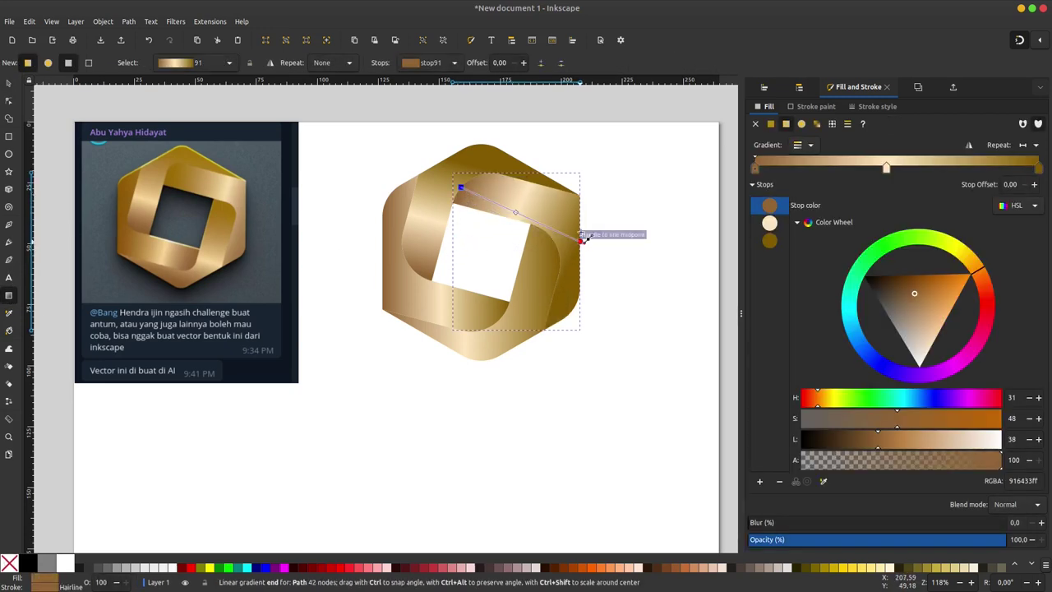
pyautogui.click(581, 219)
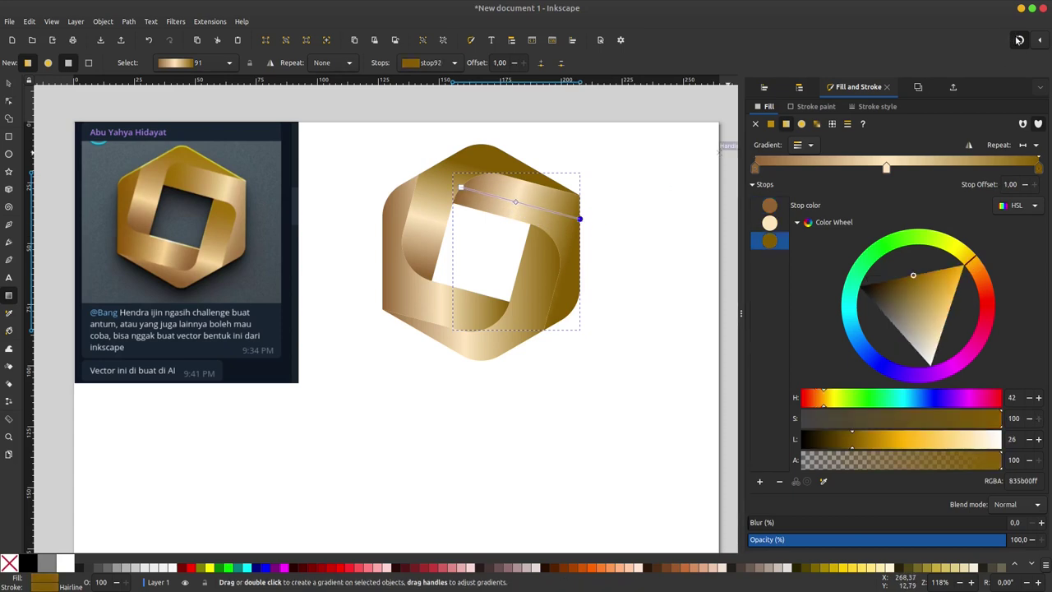
# - Tilt the lower band's gradient diagonally, moving its start to the band's bottom
pyautogui.click(538, 284)
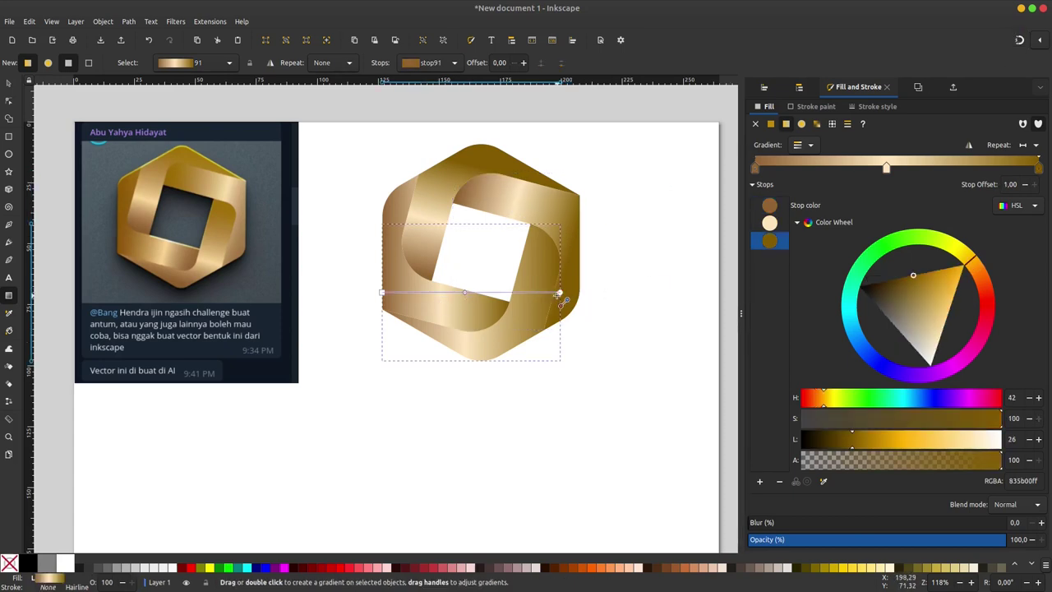
pyautogui.moveTo(559, 292); pyautogui.dragTo(550, 240)
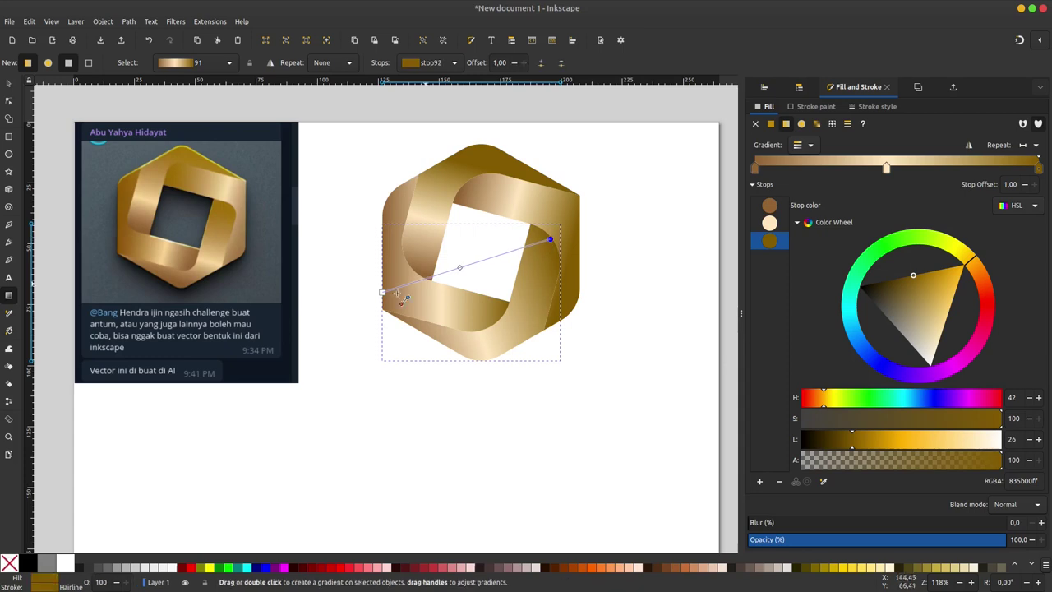
pyautogui.moveTo(381, 292)
pyautogui.mouseDown()
pyautogui.moveTo(516, 352)
pyautogui.moveTo(536, 227)
pyautogui.moveTo(511, 340)
pyautogui.mouseUp()
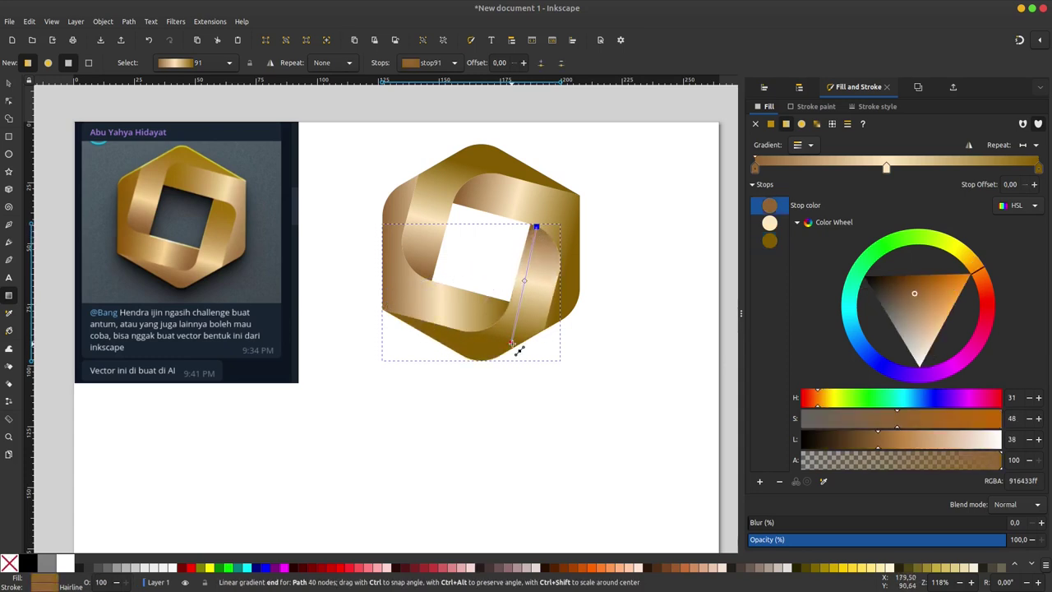
pyautogui.moveTo(536, 228); pyautogui.dragTo(543, 237)
pyautogui.click(546, 238)
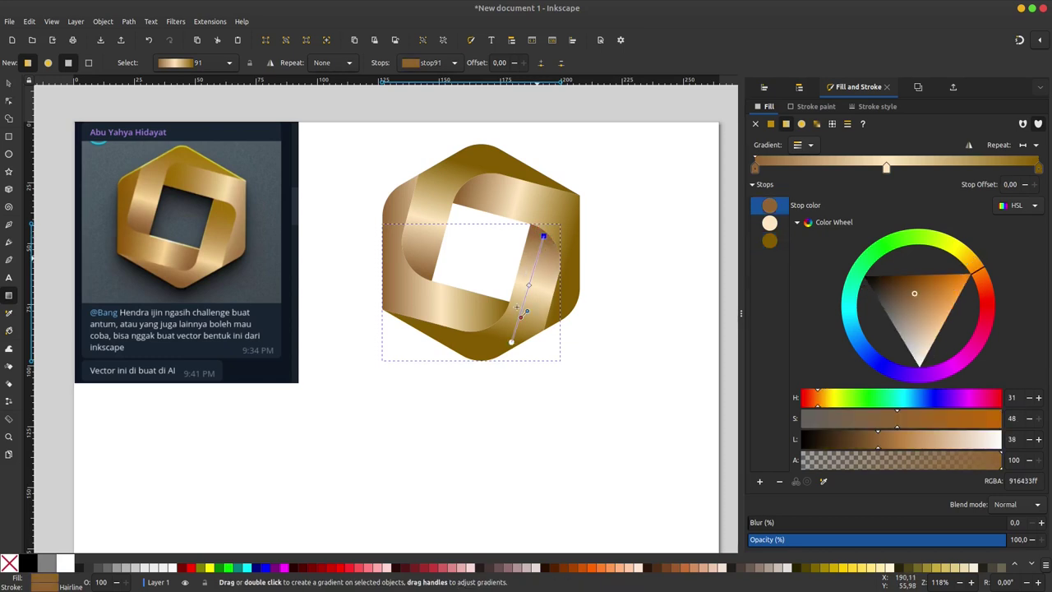
# - Re-aim the left ribbon piece's gradient for diagonal shading
pyautogui.click(465, 314)
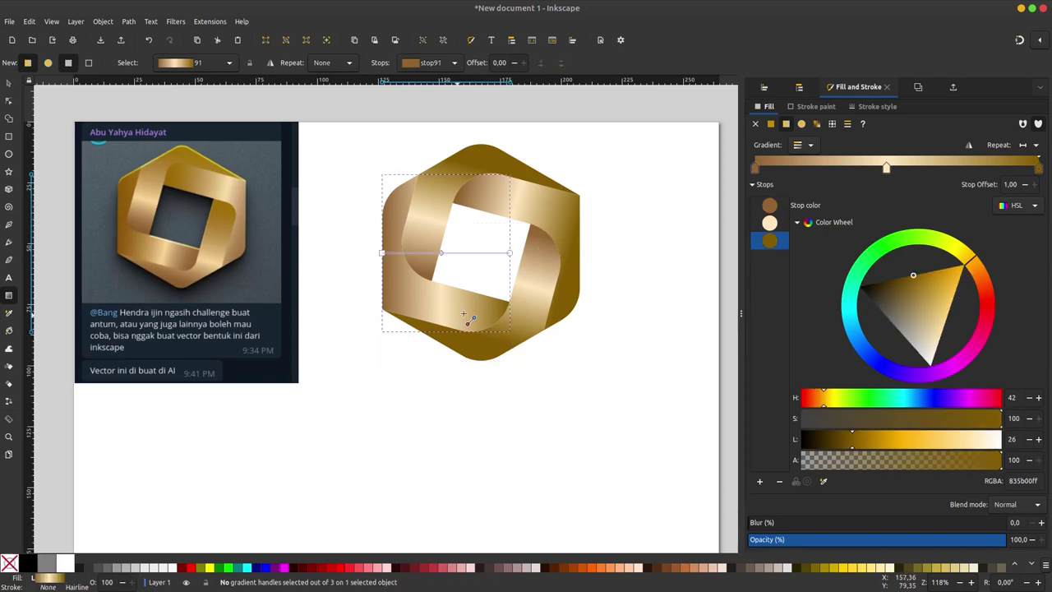
pyautogui.moveTo(382, 253); pyautogui.dragTo(496, 317)
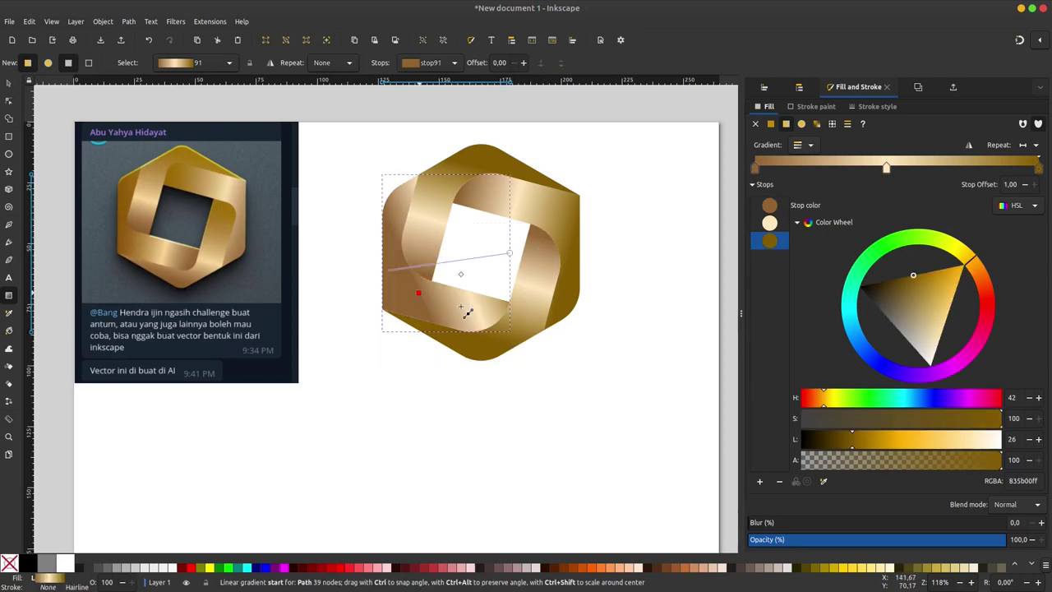
pyautogui.moveTo(510, 253)
pyautogui.mouseDown()
pyautogui.moveTo(380, 283)
pyautogui.moveTo(503, 289)
pyautogui.moveTo(382, 277)
pyautogui.mouseUp()
pyautogui.moveTo(501, 290); pyautogui.dragTo(502, 317)
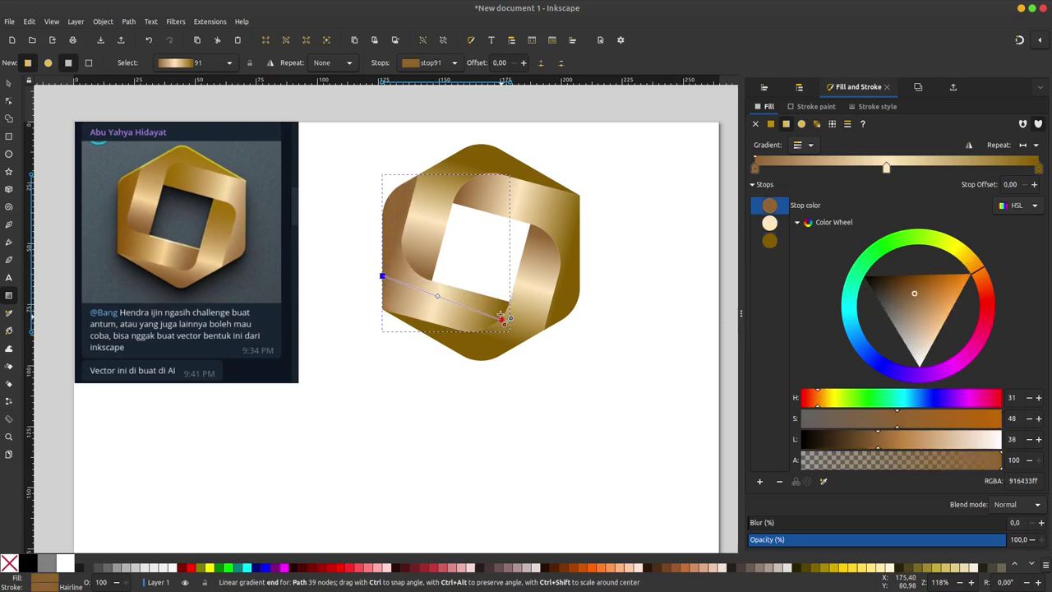
# - Re-angle the upper-left band's gold gradient to run nearly vertically
pyautogui.click(500, 315)
pyautogui.click(456, 230)
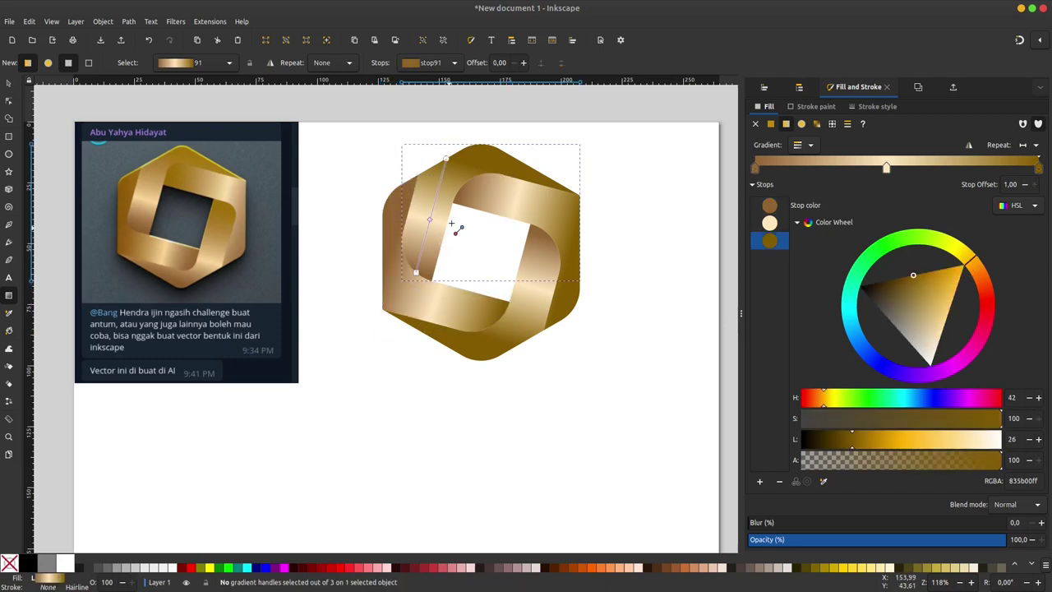
pyautogui.moveTo(461, 240)
pyautogui.mouseDown()
pyautogui.moveTo(435, 274)
pyautogui.moveTo(441, 162)
pyautogui.mouseUp()
pyautogui.click(442, 164)
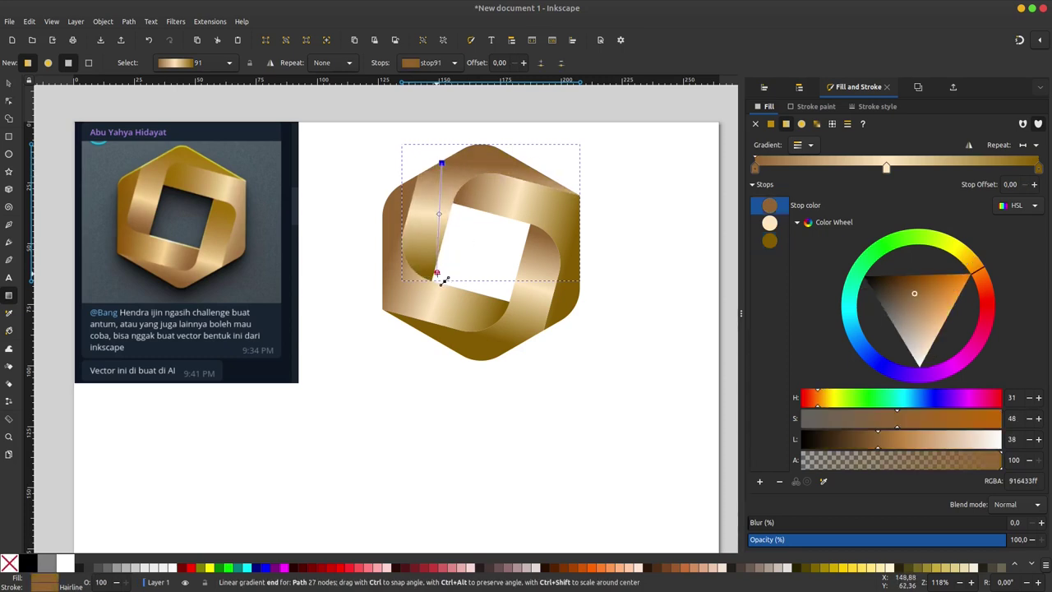
pyautogui.moveTo(426, 273); pyautogui.dragTo(417, 272)
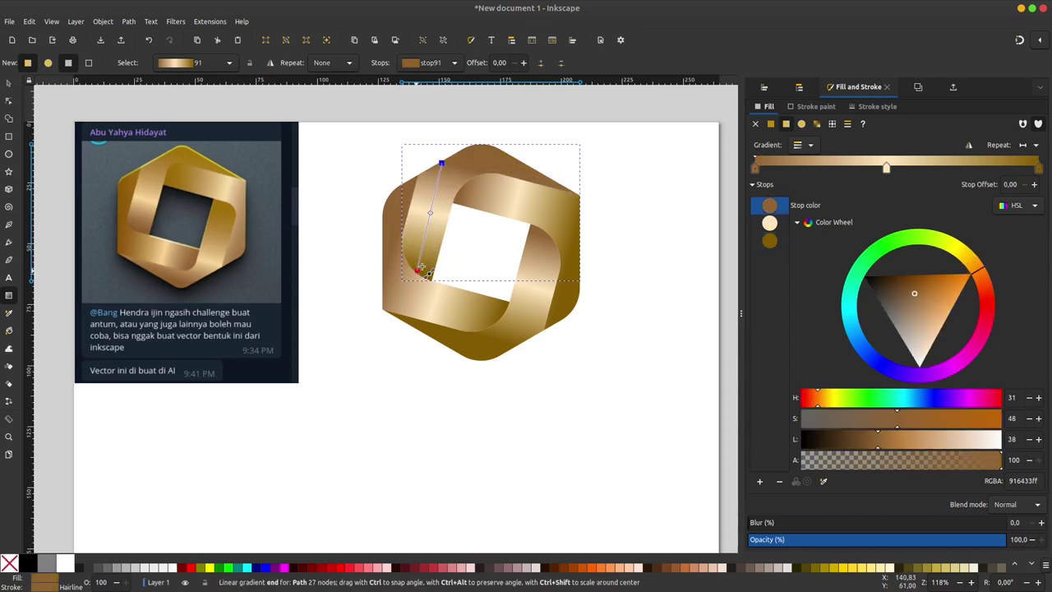
# - Reverse and re-angle the upper-right band's gold gradient to run lengthwise across it
pyautogui.click(526, 207)
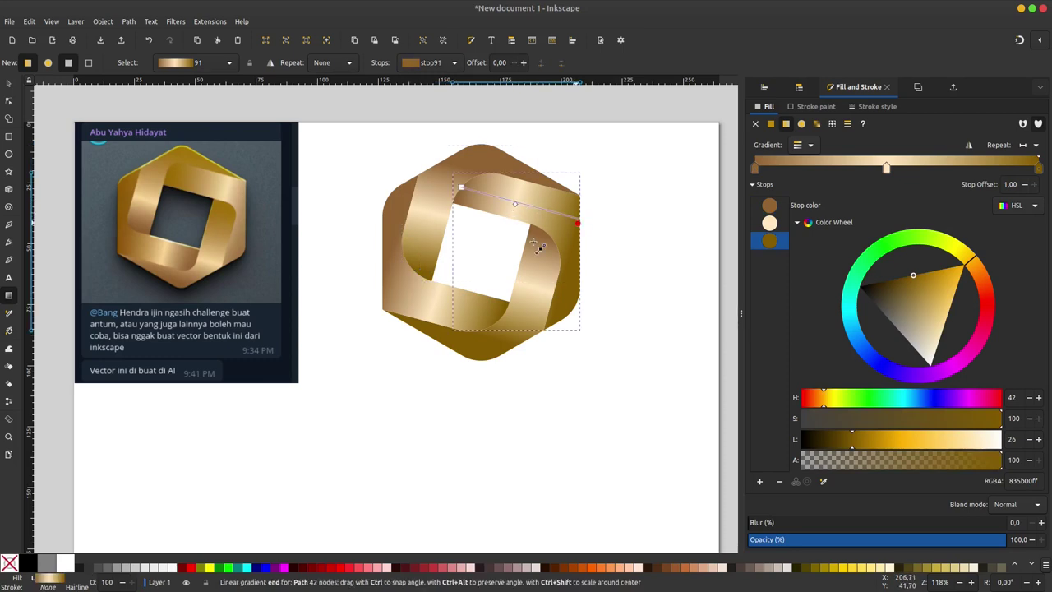
pyautogui.moveTo(578, 219); pyautogui.dragTo(473, 239)
pyautogui.moveTo(460, 187); pyautogui.dragTo(582, 229)
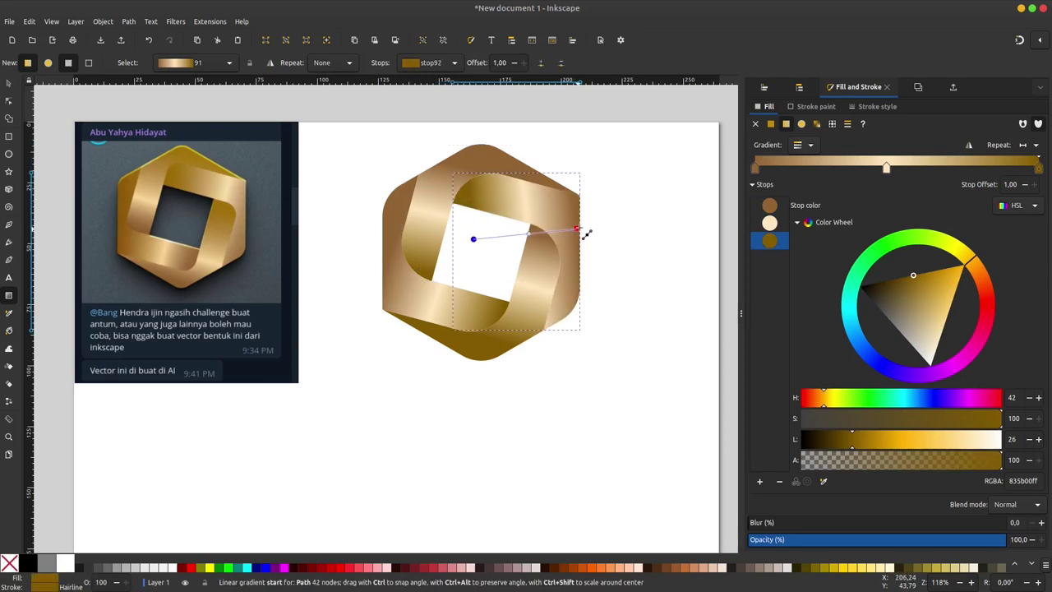
pyautogui.click(474, 238)
pyautogui.moveTo(475, 236); pyautogui.dragTo(460, 192)
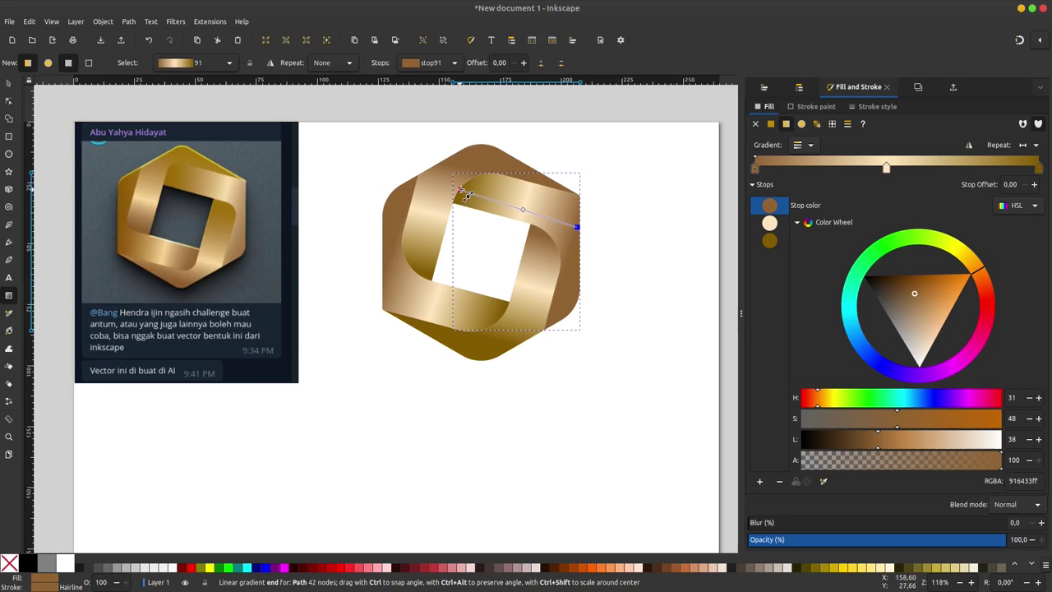
pyautogui.click(462, 191)
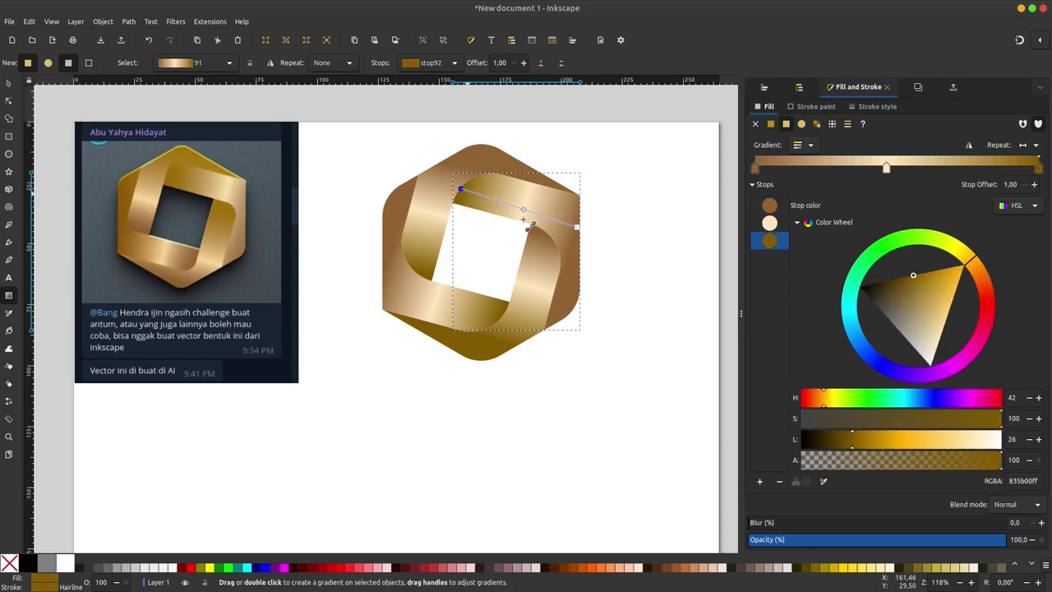
pyautogui.click(582, 218)
pyautogui.click(9, 84)
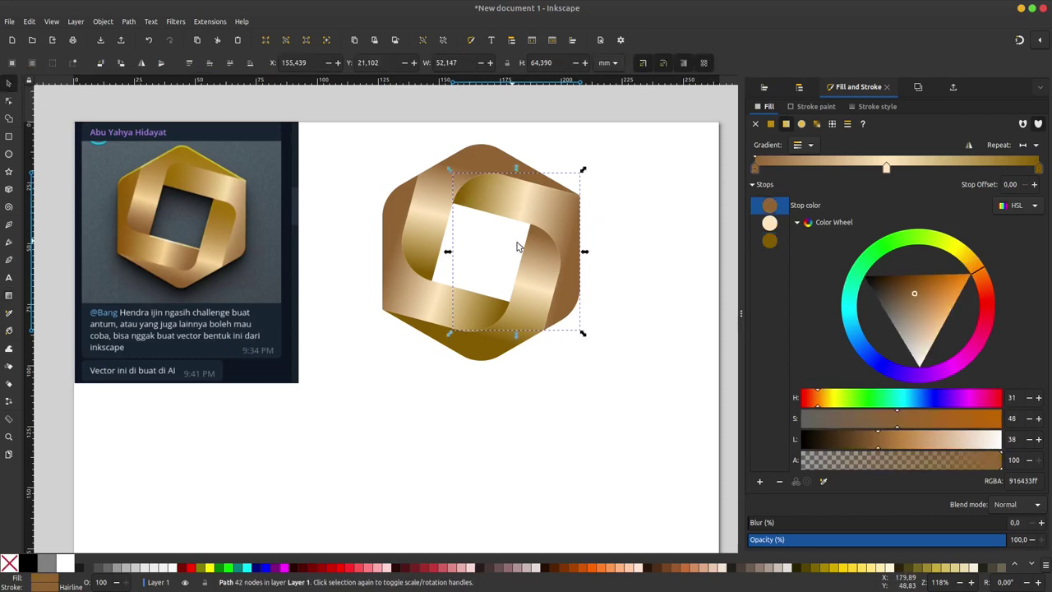
# - Select the four gold logo pieces and group them with Ctrl+G
pyautogui.click(590, 120)
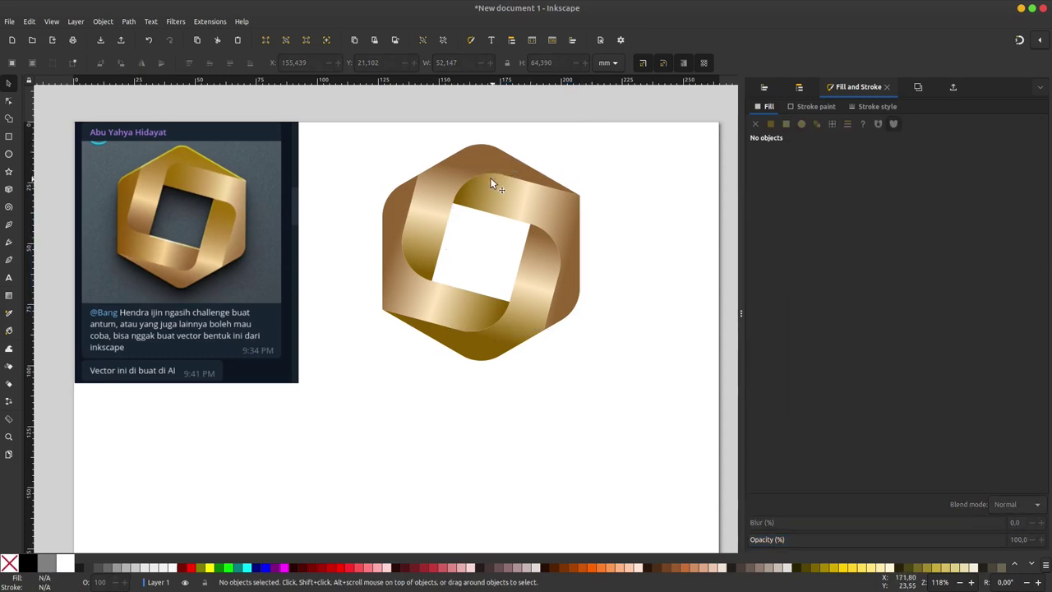
pyautogui.moveTo(638, 103); pyautogui.dragTo(345, 445)
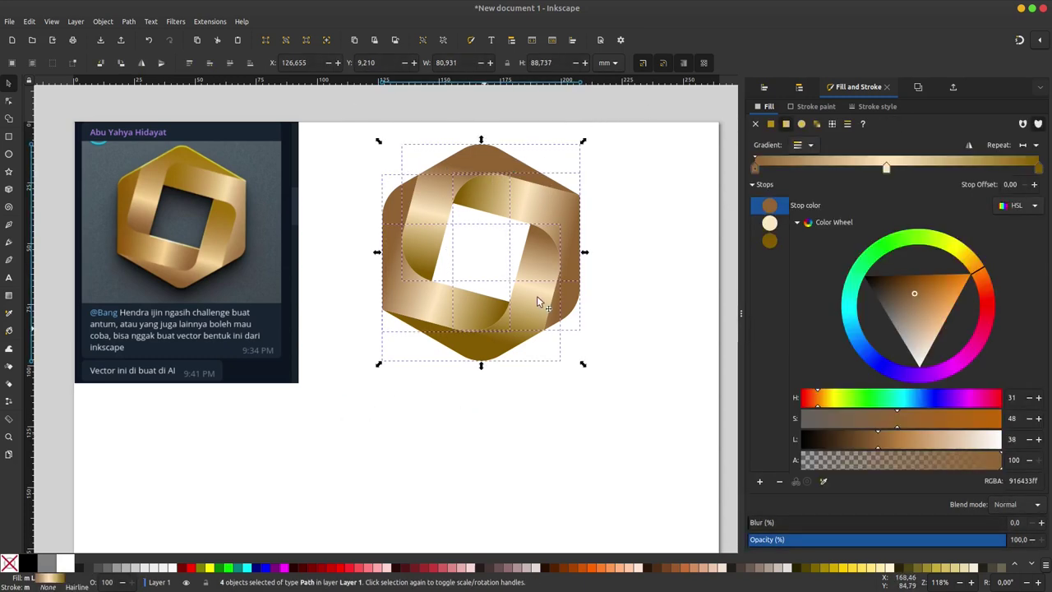
pyautogui.rightClick(563, 257)
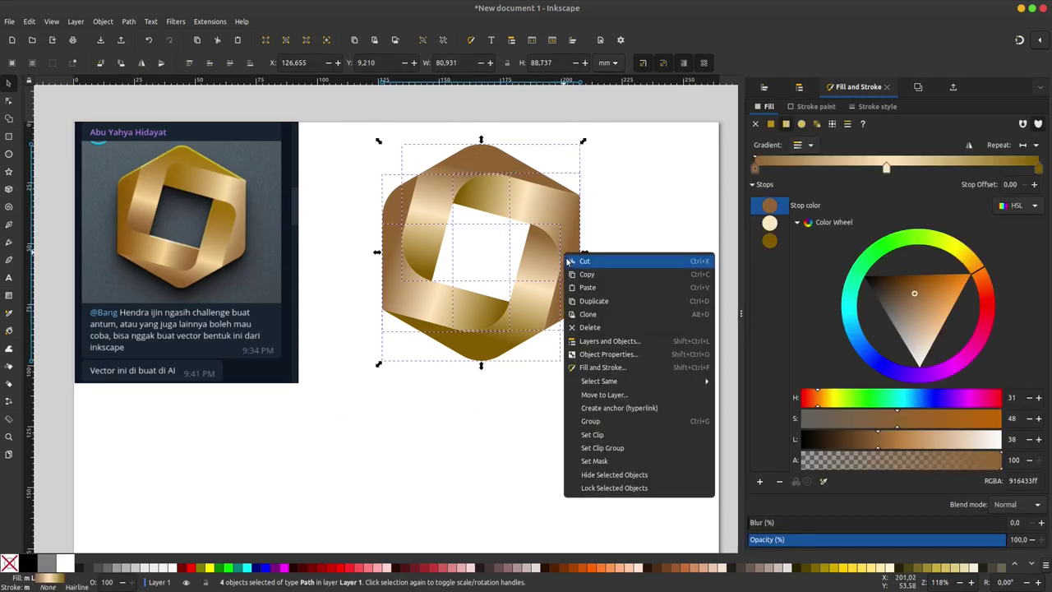
pyautogui.click(601, 421)
pyautogui.hotkey('ctrl', 'g')
# - Draw a dark grey rectangle over the logo area and send it behind the logo
pyautogui.click(10, 138)
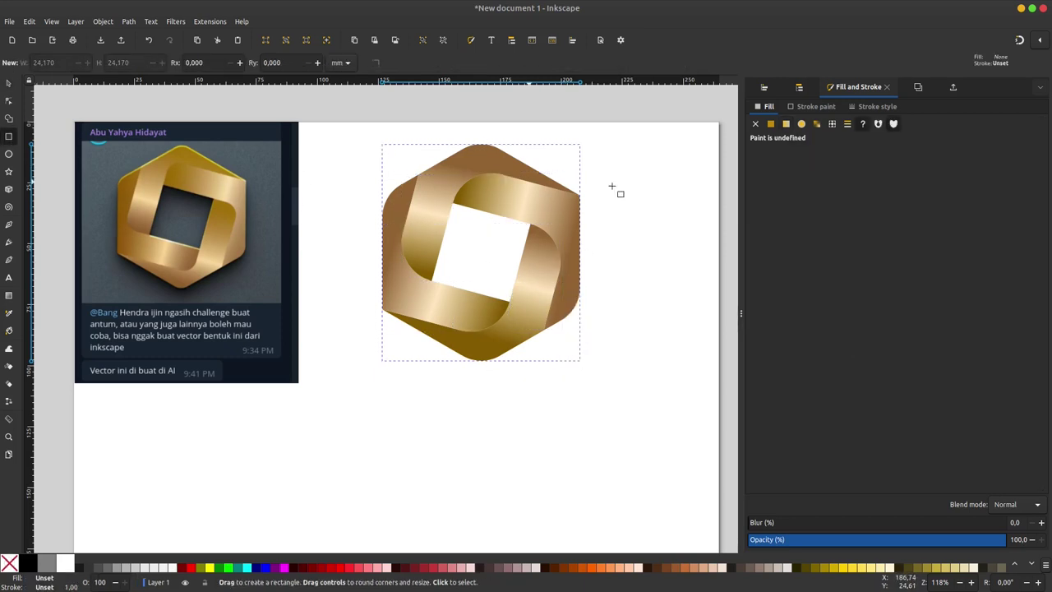
pyautogui.moveTo(698, 121); pyautogui.dragTo(306, 415)
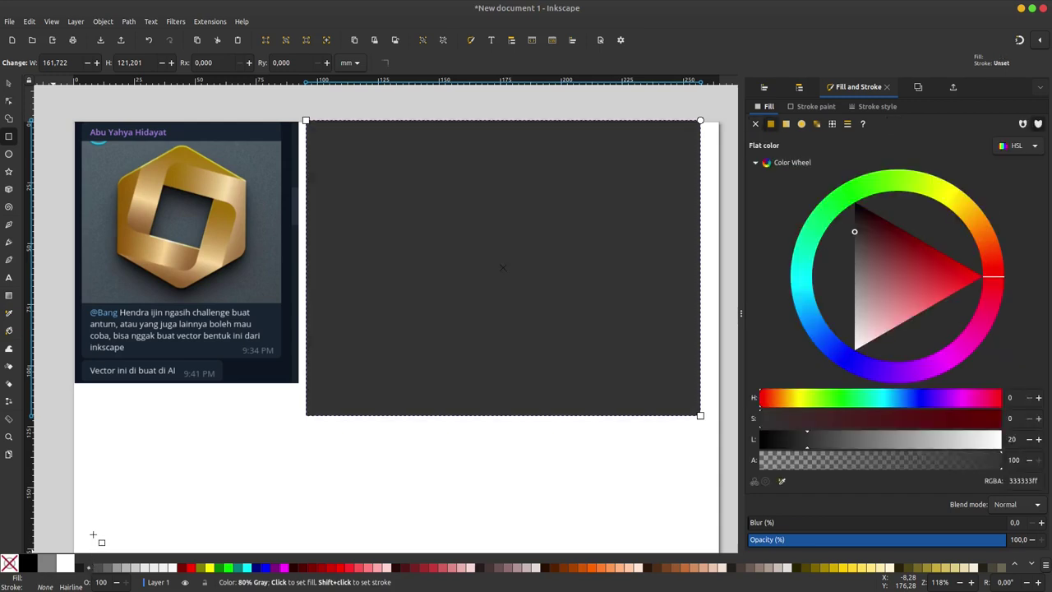
pyautogui.click(45, 563)
pyautogui.press('s')
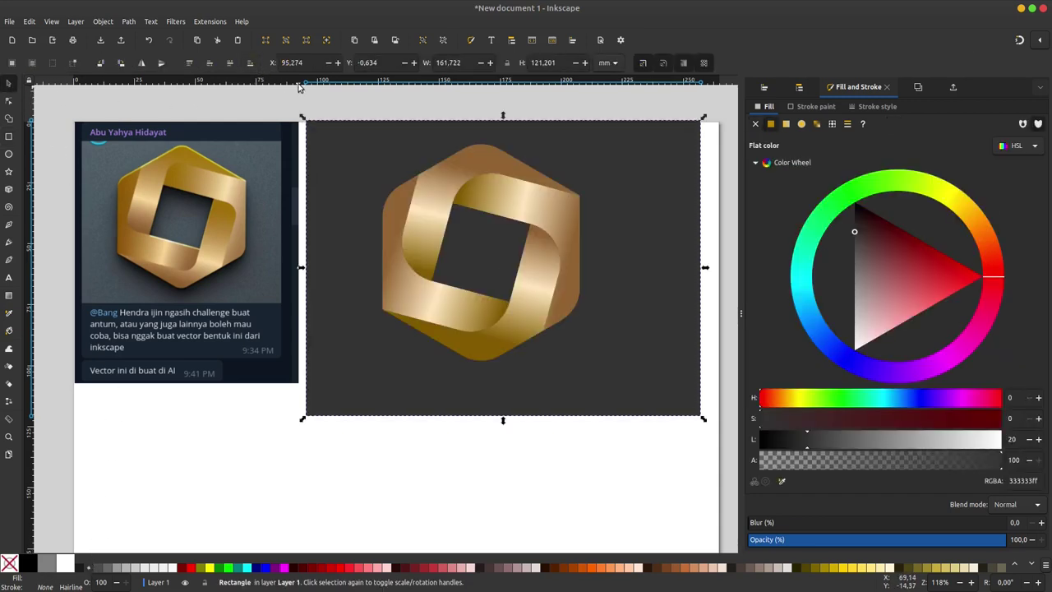
# - Move the logo group onto the rectangle's centre and shrink it slightly
pyautogui.moveTo(587, 113); pyautogui.dragTo(294, 415)
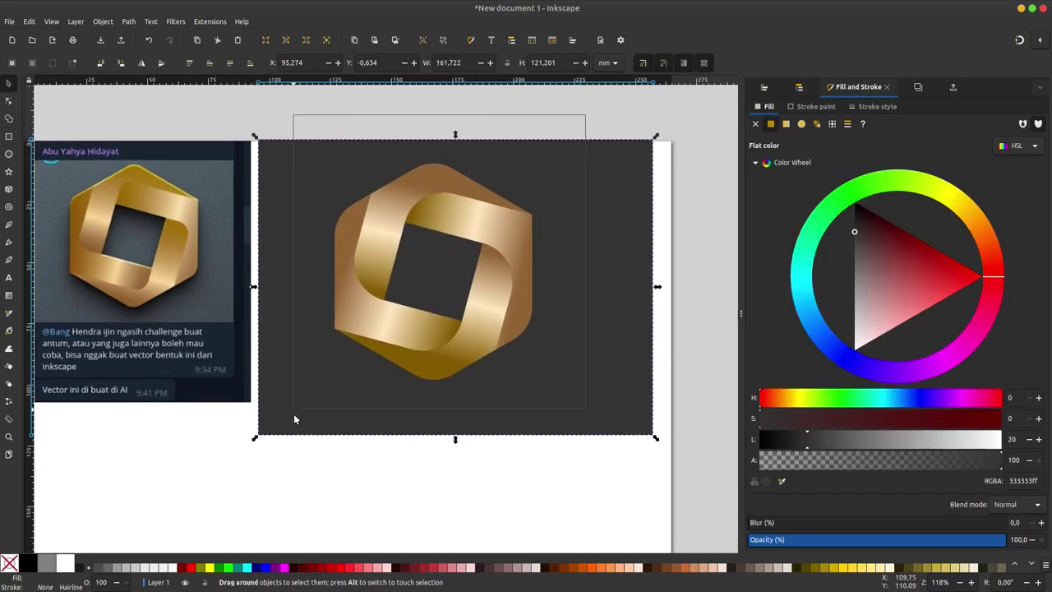
pyautogui.moveTo(506, 255); pyautogui.dragTo(527, 259)
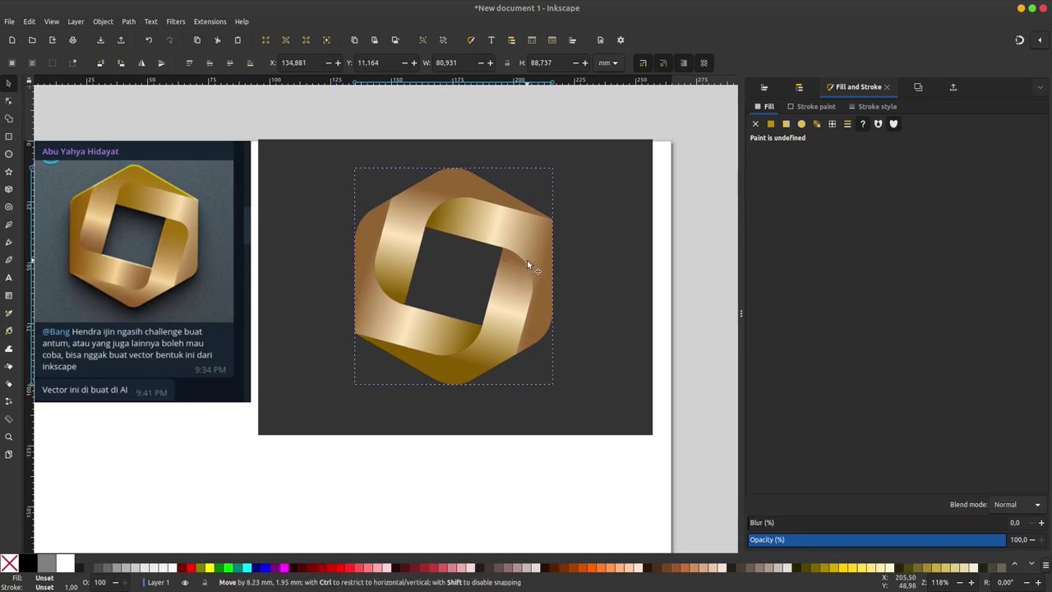
pyautogui.moveTo(556, 166); pyautogui.dragTo(545, 177)
pyautogui.keyDown('ctrl'); pyautogui.scroll(1, 493, 247); pyautogui.keyUp('ctrl')
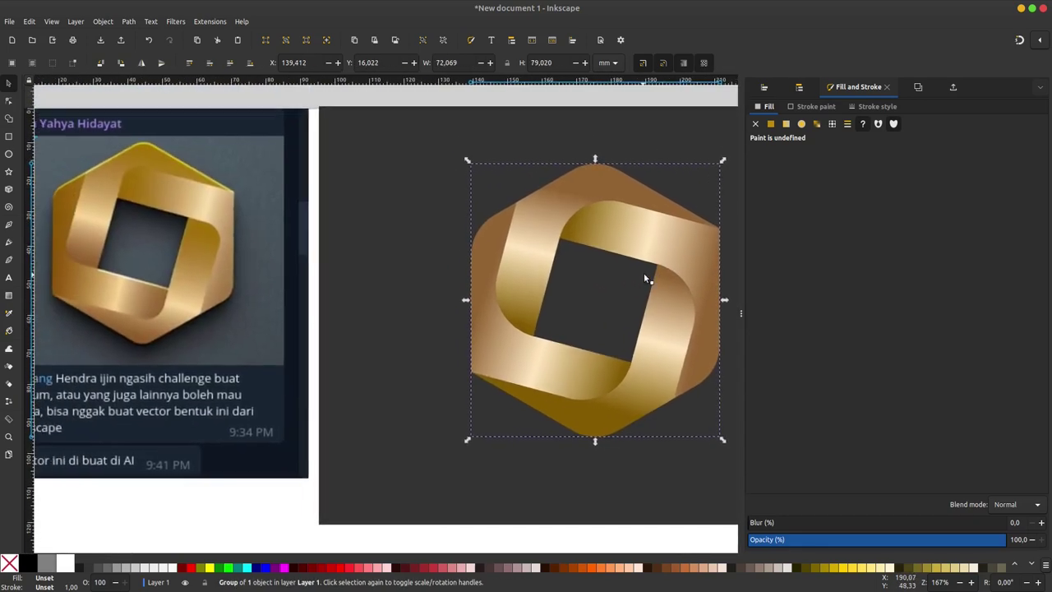
pyautogui.keyDown('ctrl'); pyautogui.scroll(-1, 586, 246); pyautogui.keyUp('ctrl')
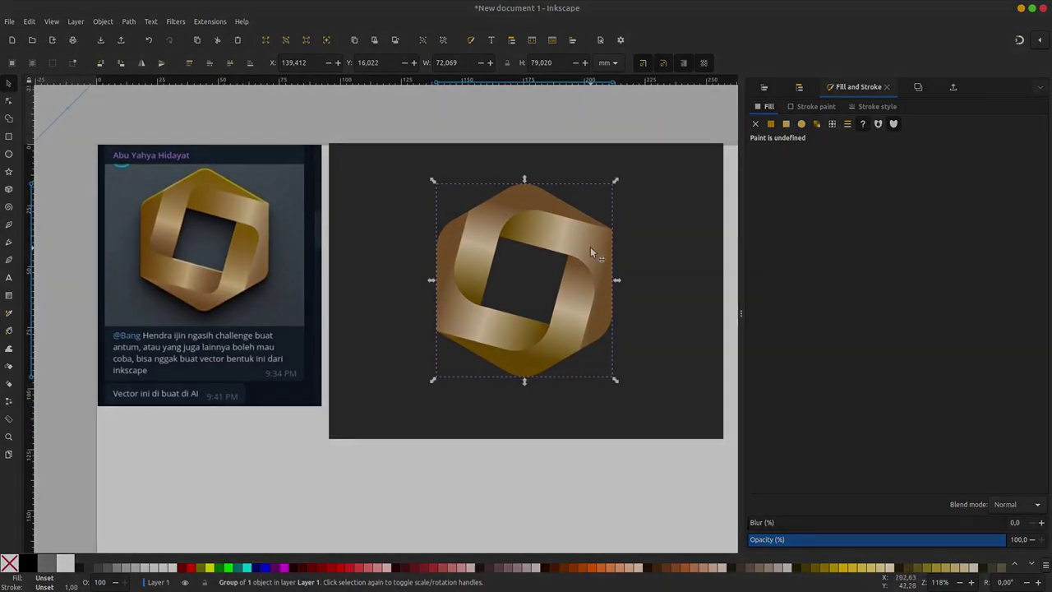
pyautogui.click(670, 447)
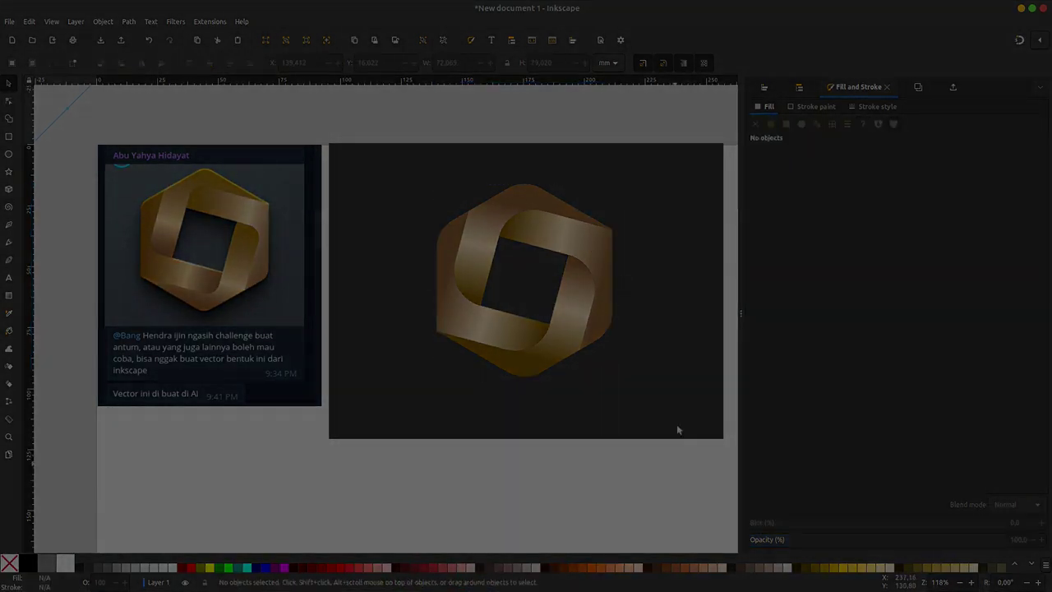